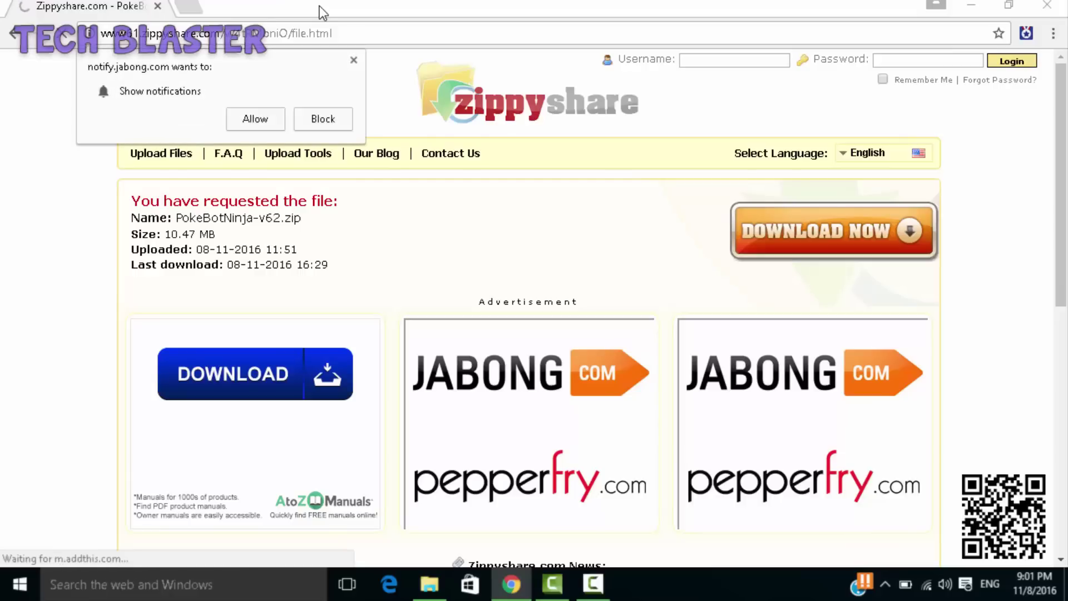
- Start the PokeBotNinja-v62.zip download from Zippyshare, closing the ad tab, then return to the release page
{"action": "left_click", "coordinate": [354, 58]}
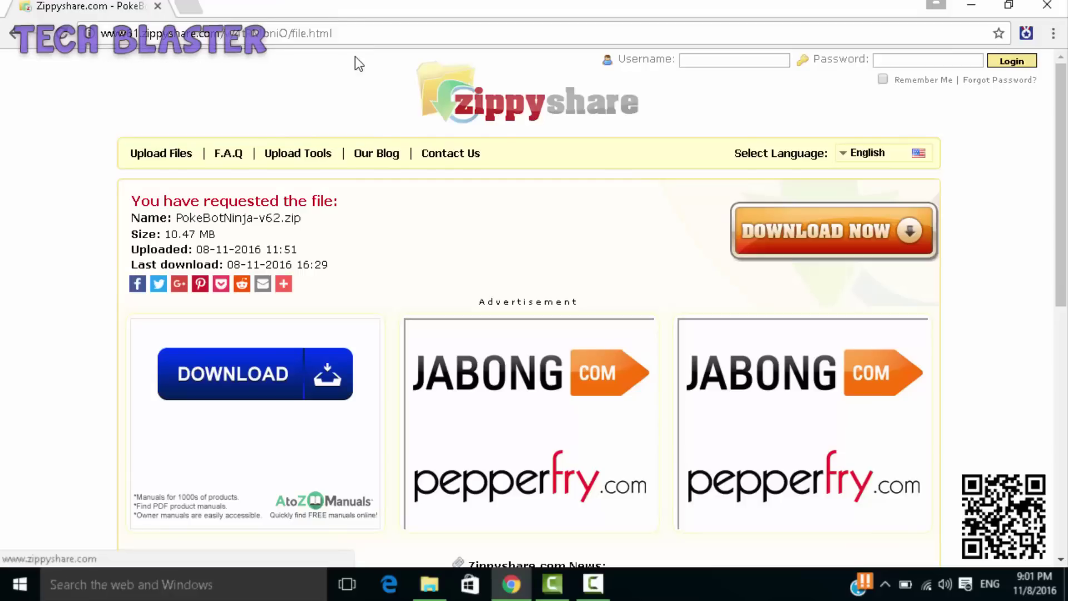
{"action": "left_click", "coordinate": [758, 237]}
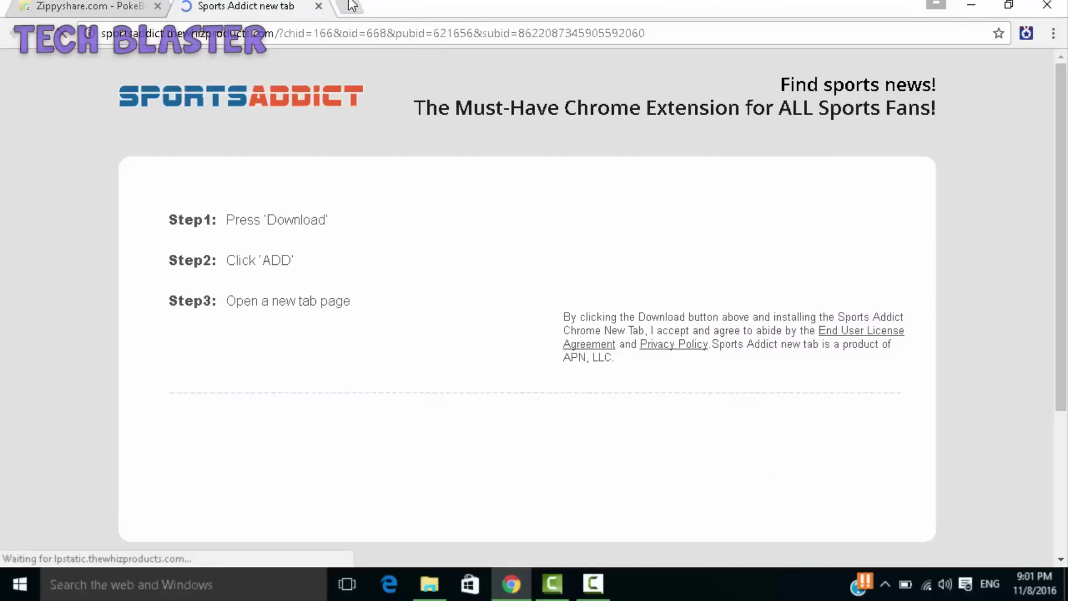
{"action": "left_click", "coordinate": [319, 7]}
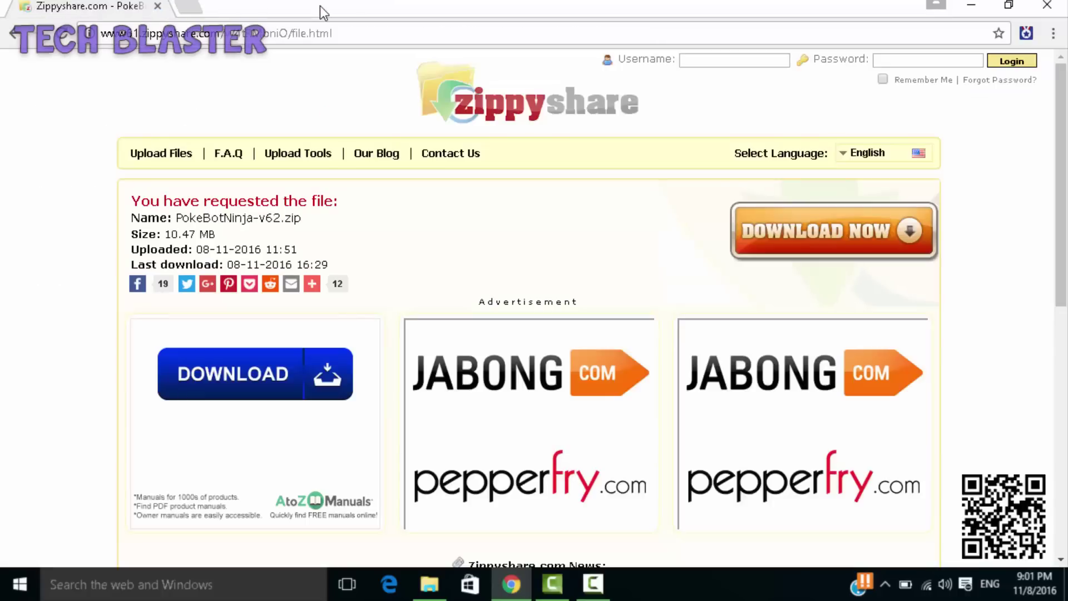
{"action": "left_click", "coordinate": [793, 239]}
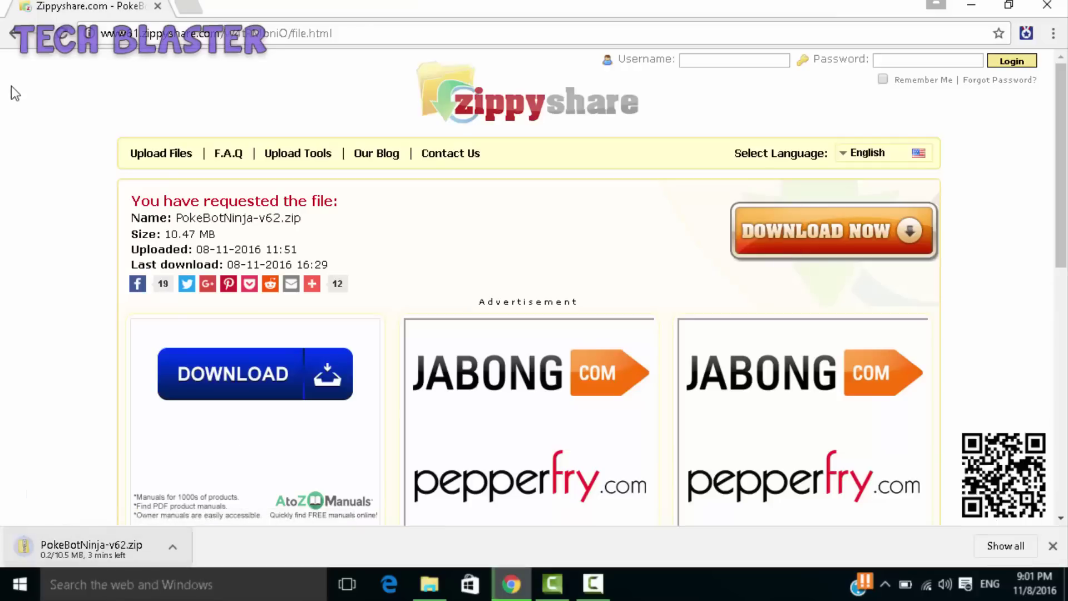
{"action": "left_click", "coordinate": [14, 35]}
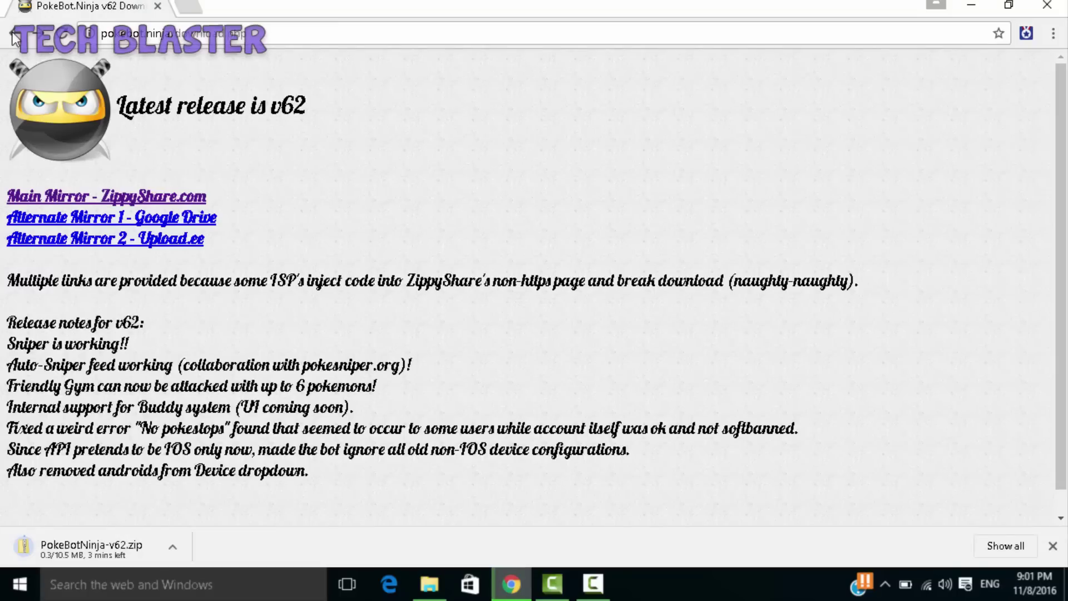
- From the forum home, choose 'Create an account' and accept the registration agreement
{"action": "left_click", "coordinate": [14, 35]}
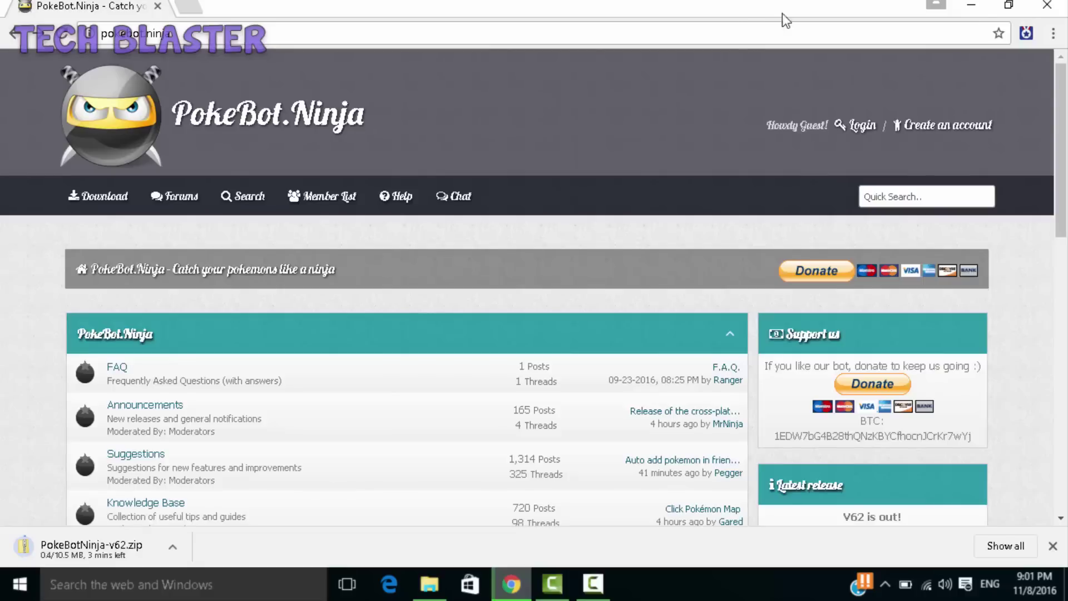
{"action": "left_click", "coordinate": [934, 134]}
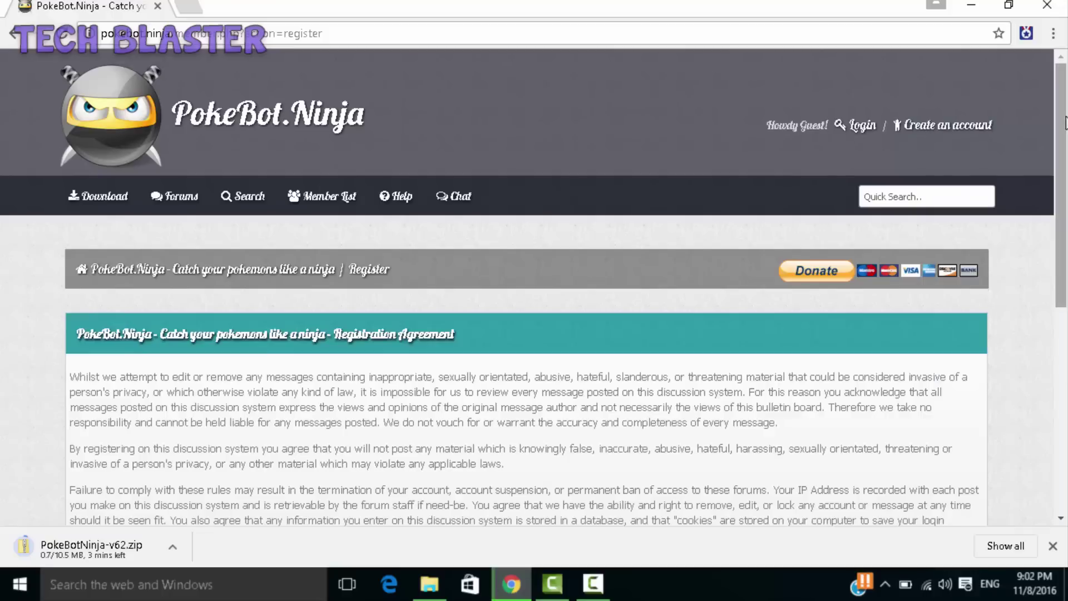
{"action": "left_click_drag", "start_coordinate": [1063, 122], "coordinate": [1063, 248]}
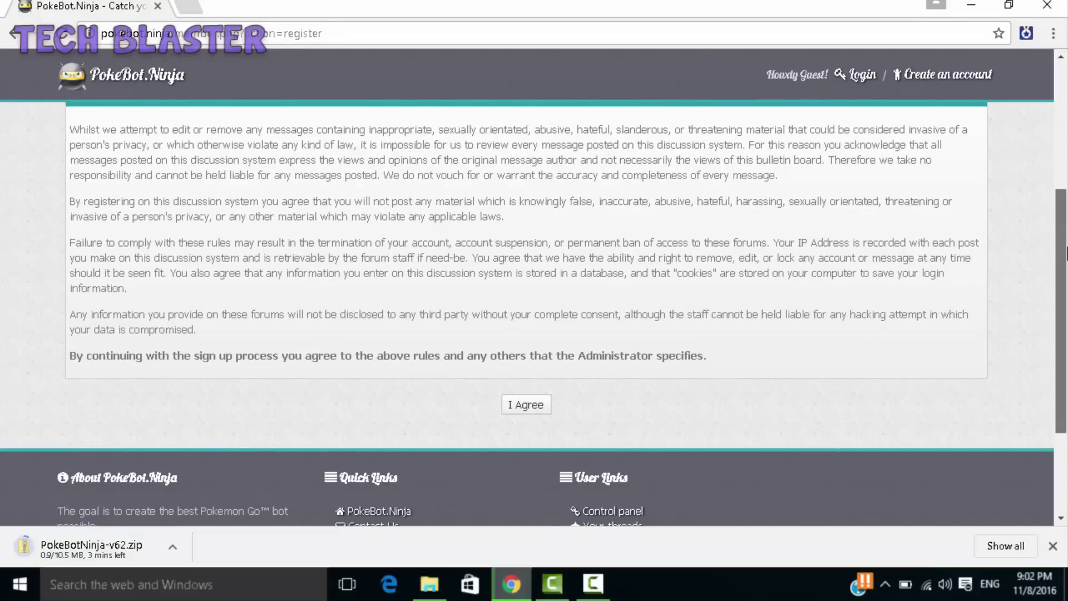
{"action": "left_click", "coordinate": [536, 413]}
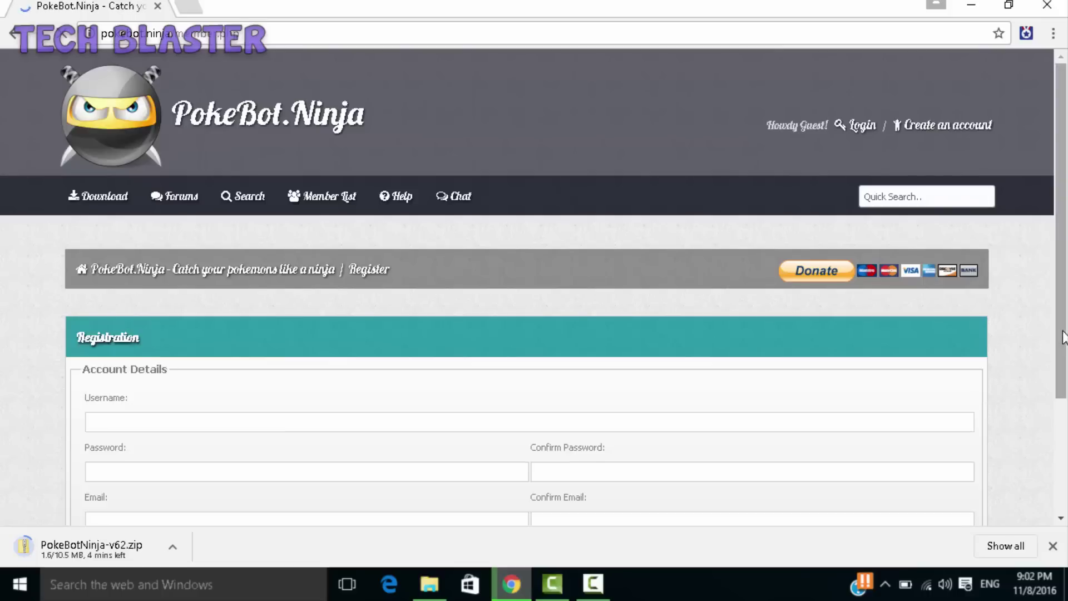
- Enter the chosen username and the account password in the registration form
{"action": "left_click_drag", "start_coordinate": [1063, 339], "coordinate": [1066, 382]}
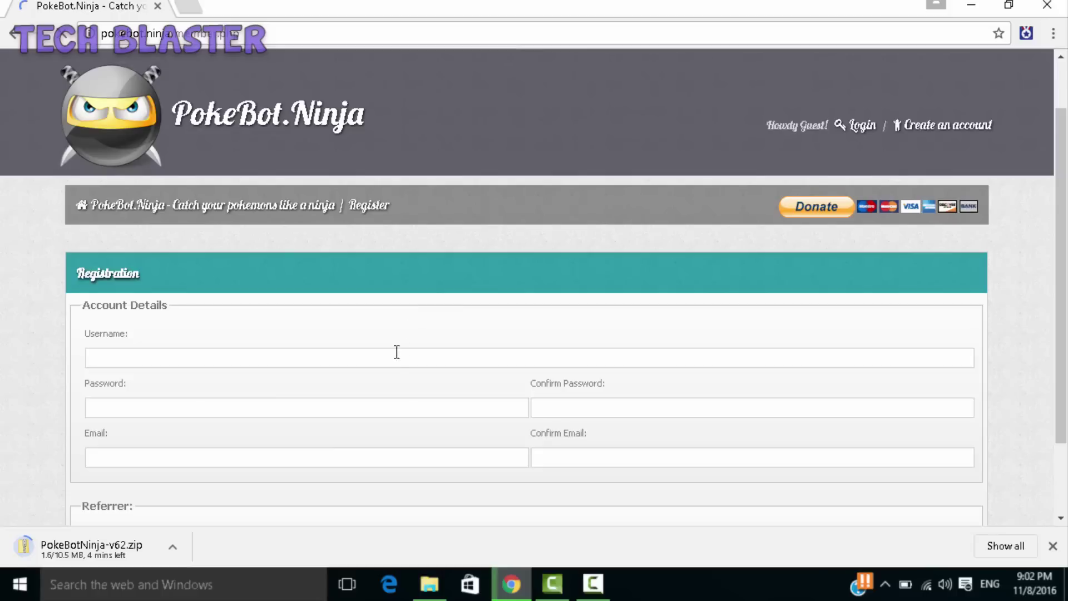
{"action": "type", "text": "s"}
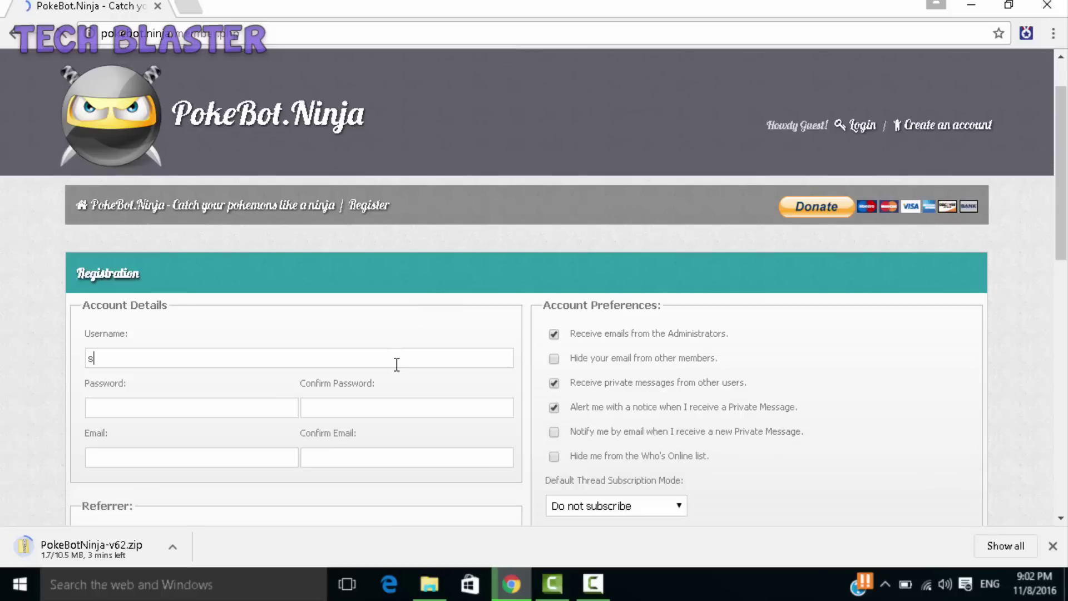
{"action": "type", "text": "saif484"}
{"action": "left_click", "coordinate": [197, 408]}
{"action": "type", "text": "••••••"}
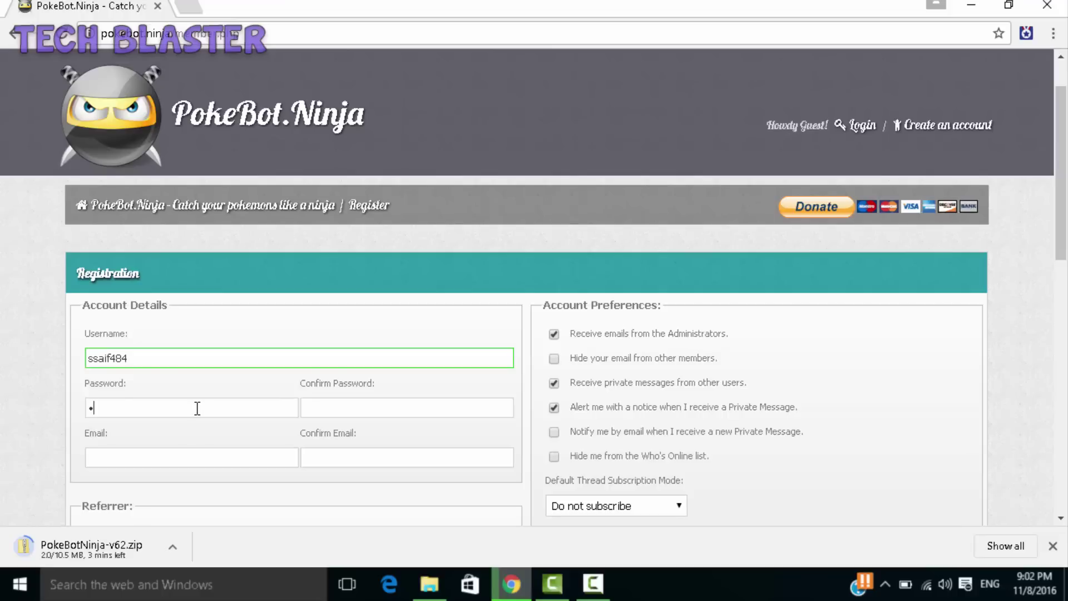
{"action": "type", "text": "••••"}
{"action": "key", "text": "Tab"}
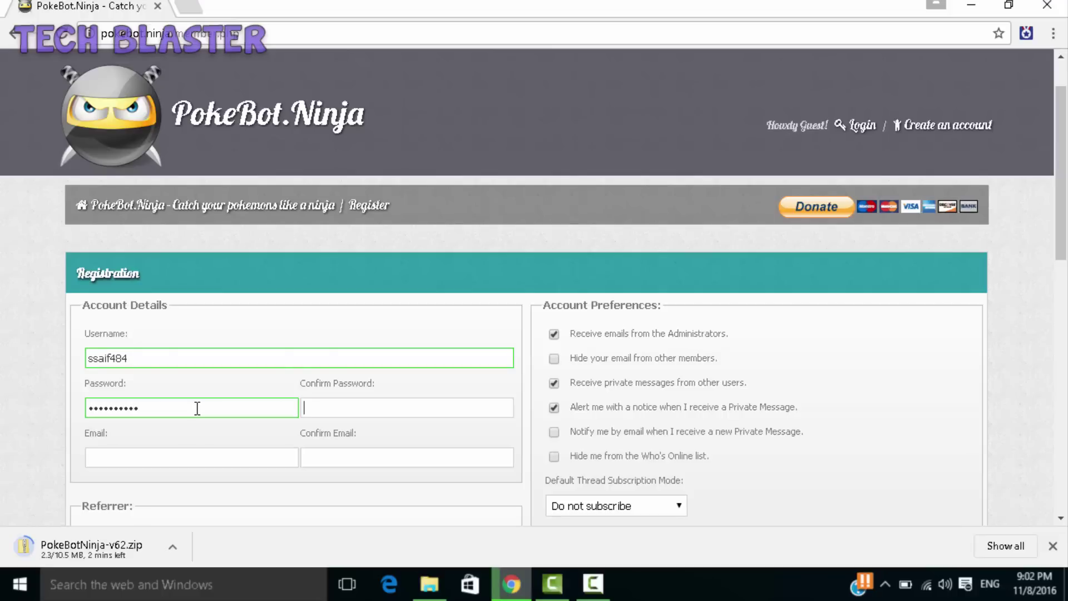
{"action": "type", "text": "••••••••••"}
- Enter the Gmail e-mail address and type it again in the confirmation field
{"action": "left_click", "coordinate": [190, 464]}
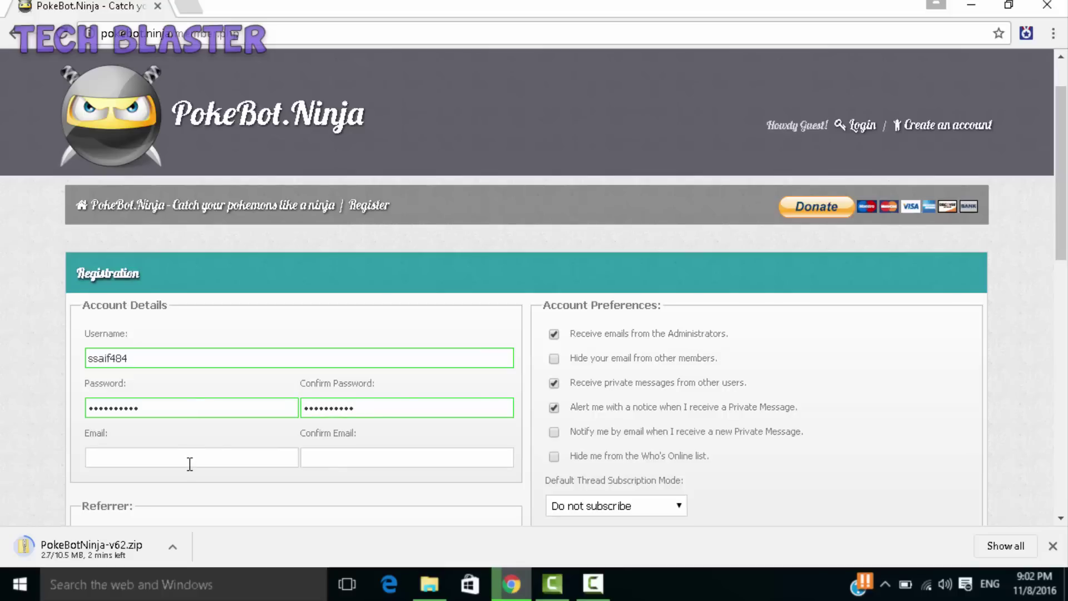
{"action": "type", "text": "WARSI"}
{"action": "key", "text": "BackSpace"}
{"action": "key", "text": "BackSpace"}
{"action": "key", "text": "BackSpace"}
{"action": "key", "text": "BackSpace"}
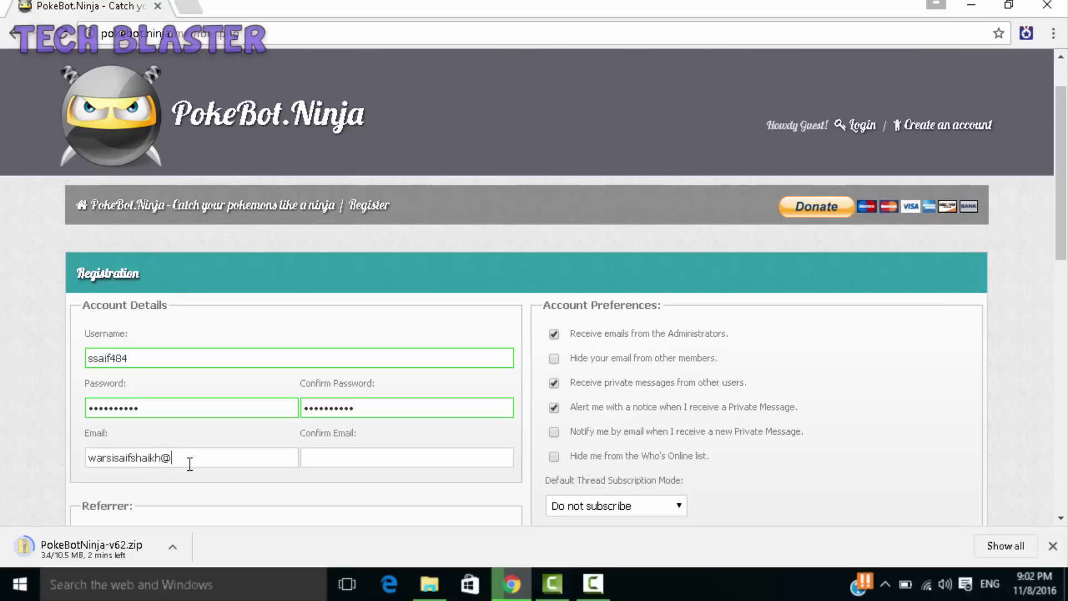
{"action": "key", "text": "Tab"}
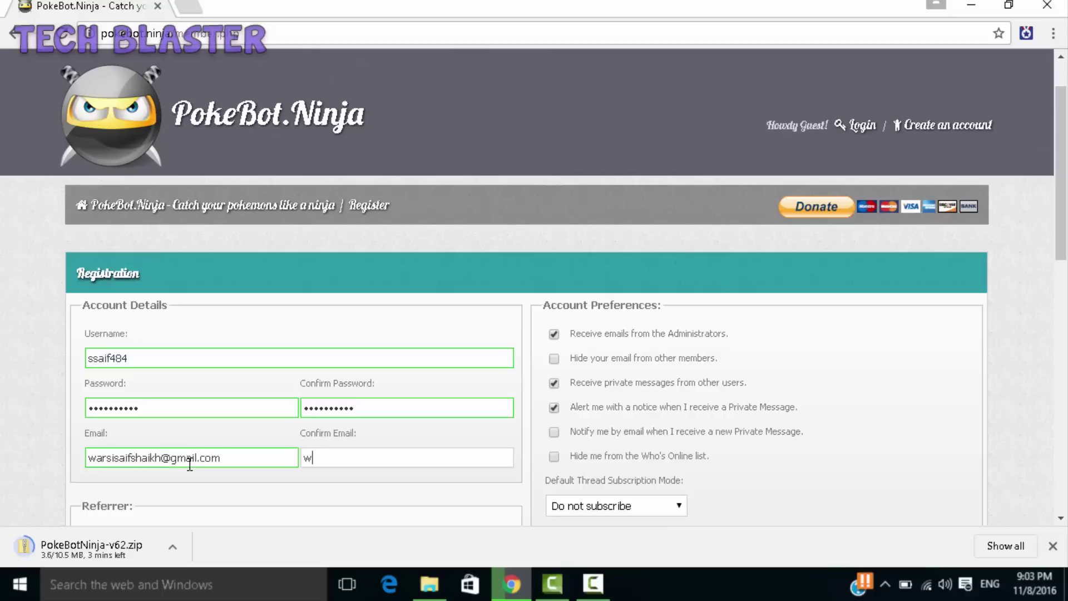
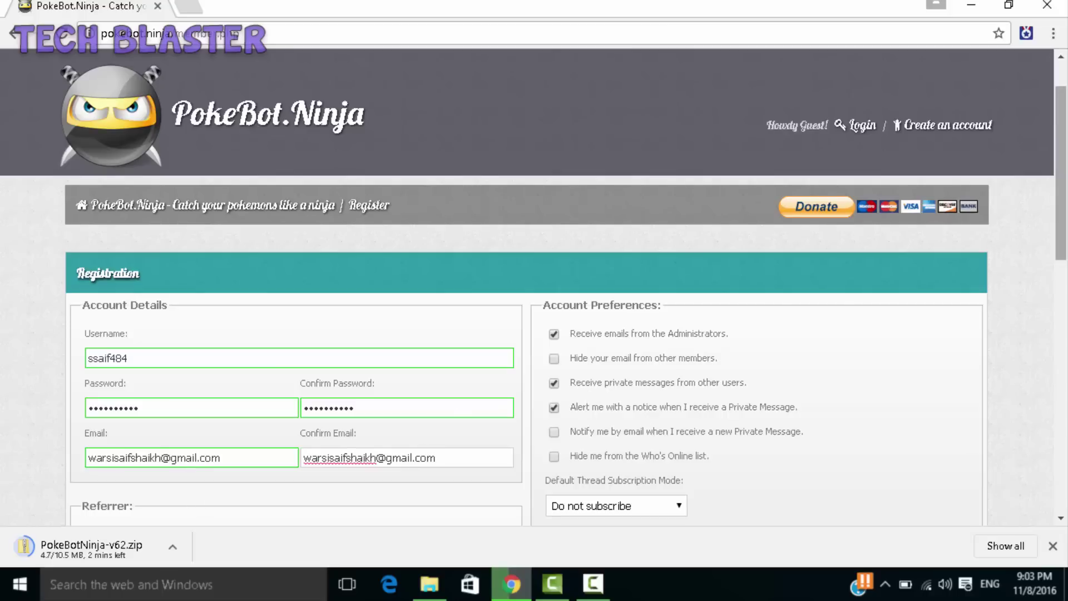
{"action": "scroll", "coordinate": [589, 398], "scroll_direction": "down", "scroll_amount": 1}
{"action": "scroll", "coordinate": [590, 401], "scroll_direction": "down", "scroll_amount": 1}
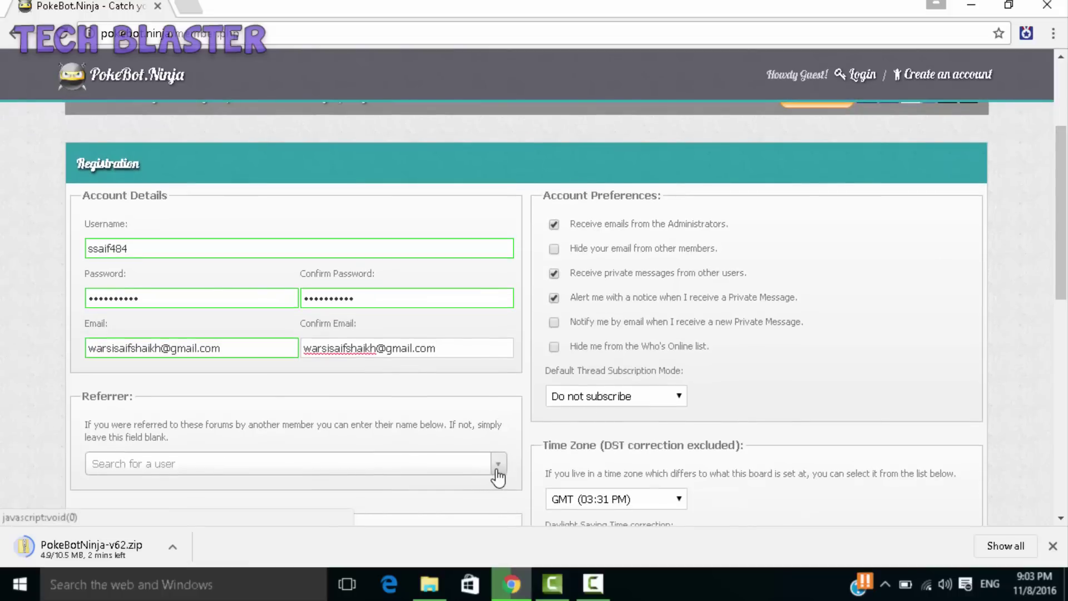
- Leave the referrer field empty and start entering the image verification code
{"action": "left_click", "coordinate": [497, 467]}
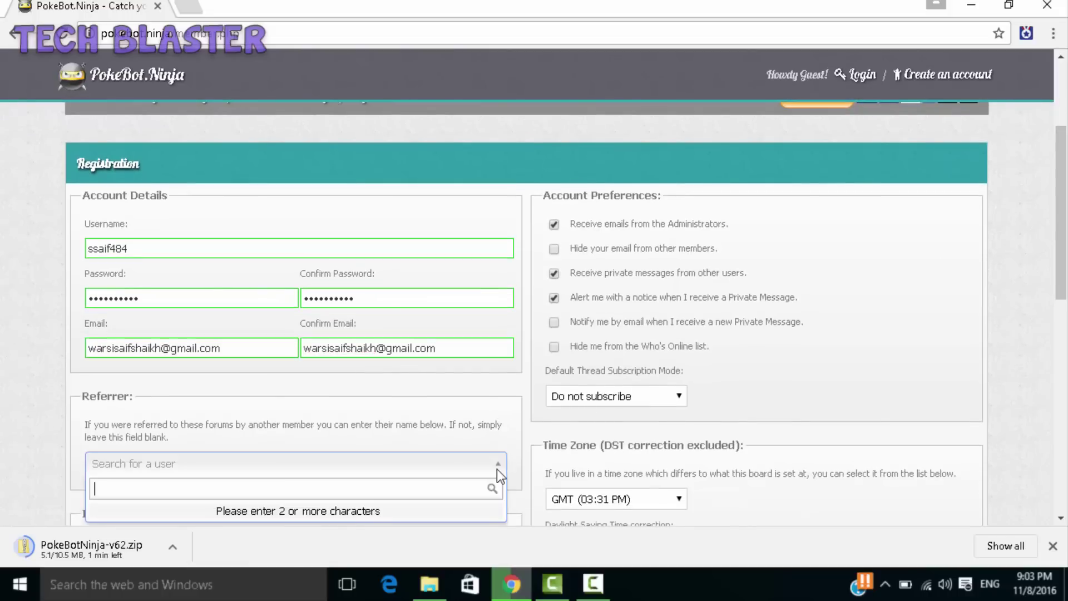
{"action": "left_click", "coordinate": [497, 467]}
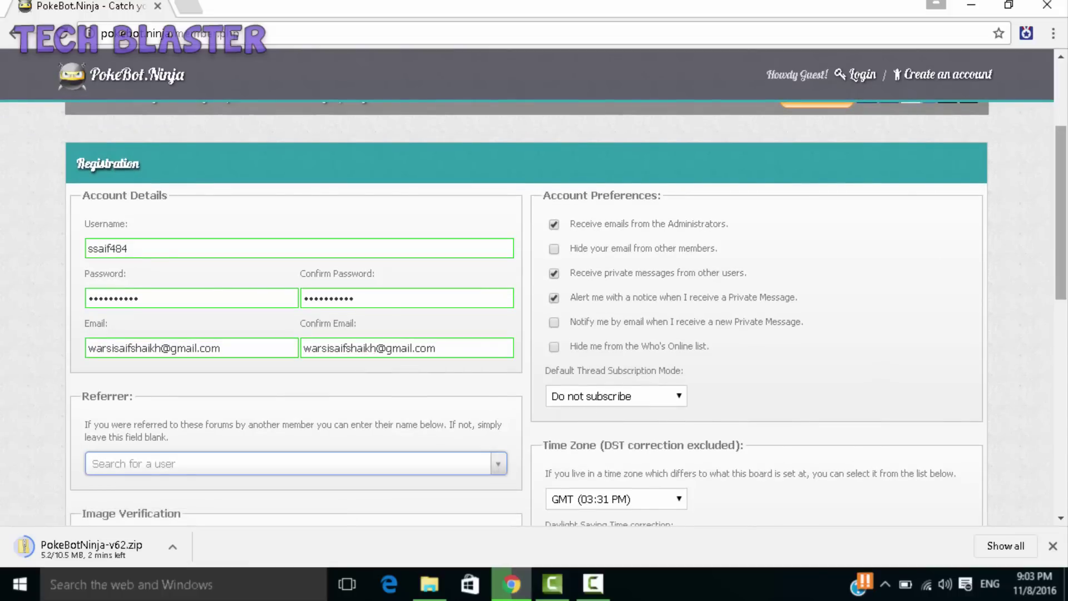
{"action": "scroll", "coordinate": [1060, 234], "scroll_direction": "down", "scroll_amount": 2}
{"action": "scroll", "coordinate": [266, 333], "scroll_direction": "down", "scroll_amount": 2}
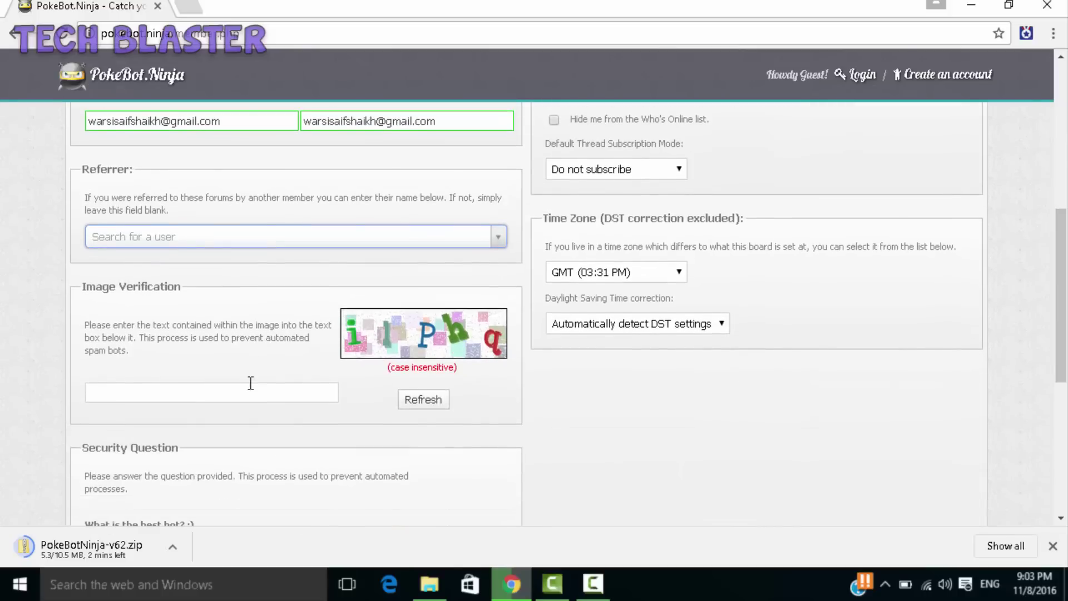
{"action": "scroll", "coordinate": [262, 356], "scroll_direction": "down", "scroll_amount": 1}
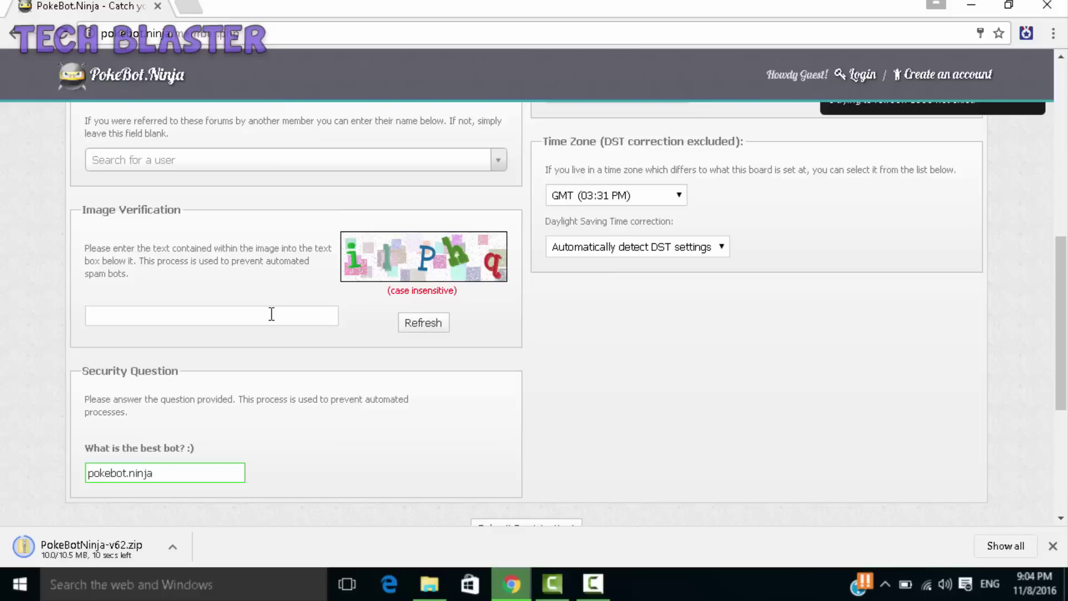
{"action": "left_click", "coordinate": [271, 314]}
{"action": "type", "text": "i"}
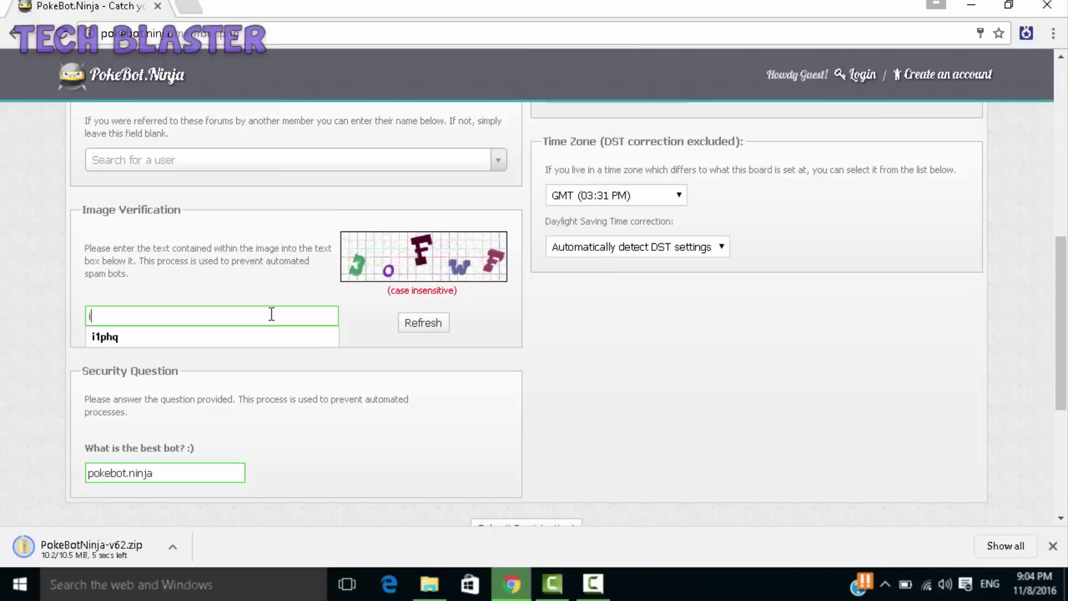
{"action": "key", "text": "BackSpace"}
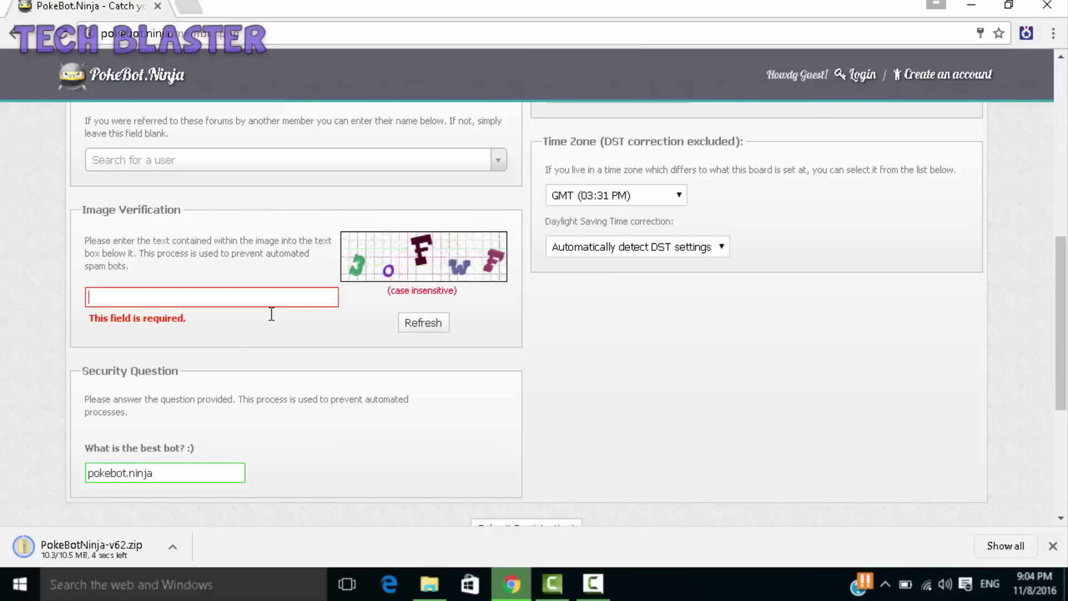
{"action": "type", "text": "3oF"}
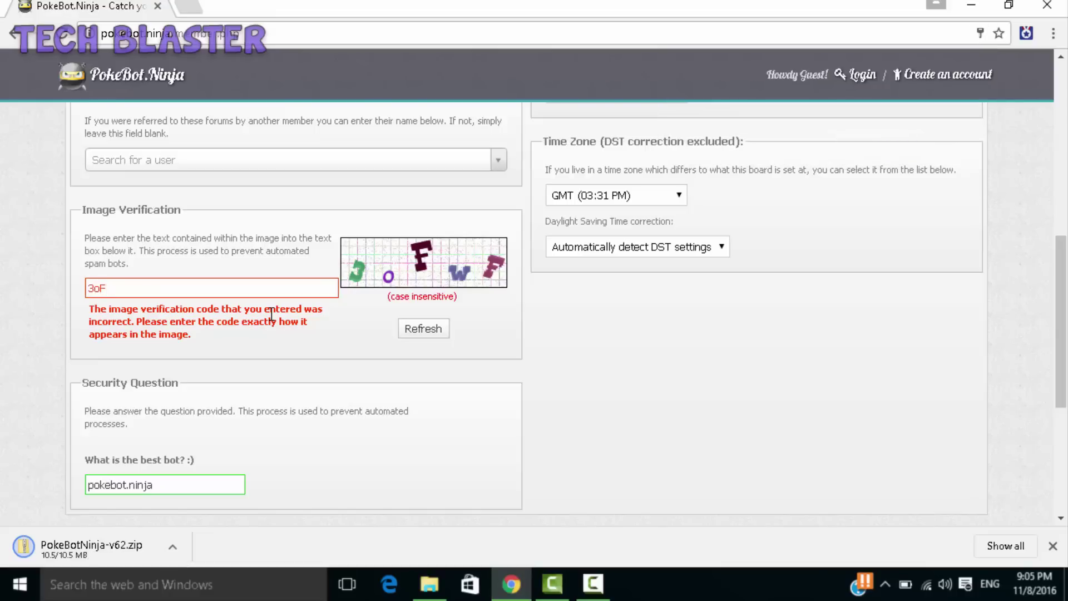
{"action": "type", "text": "w"}
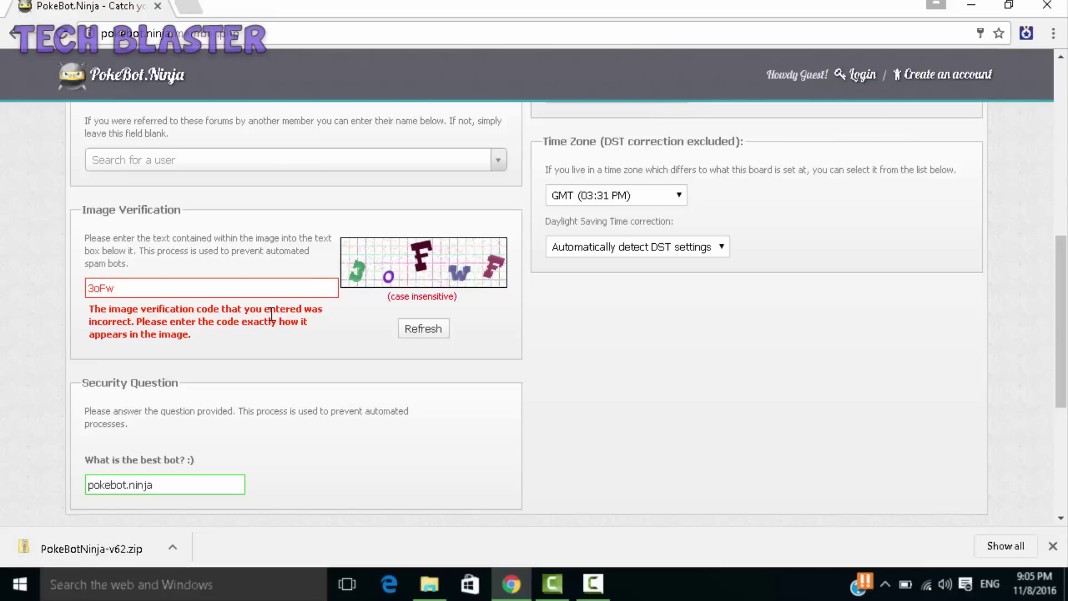
- Finish the verification code, submit the registration and go straight to the forum's main page
{"action": "key", "text": "ctrl+f"}
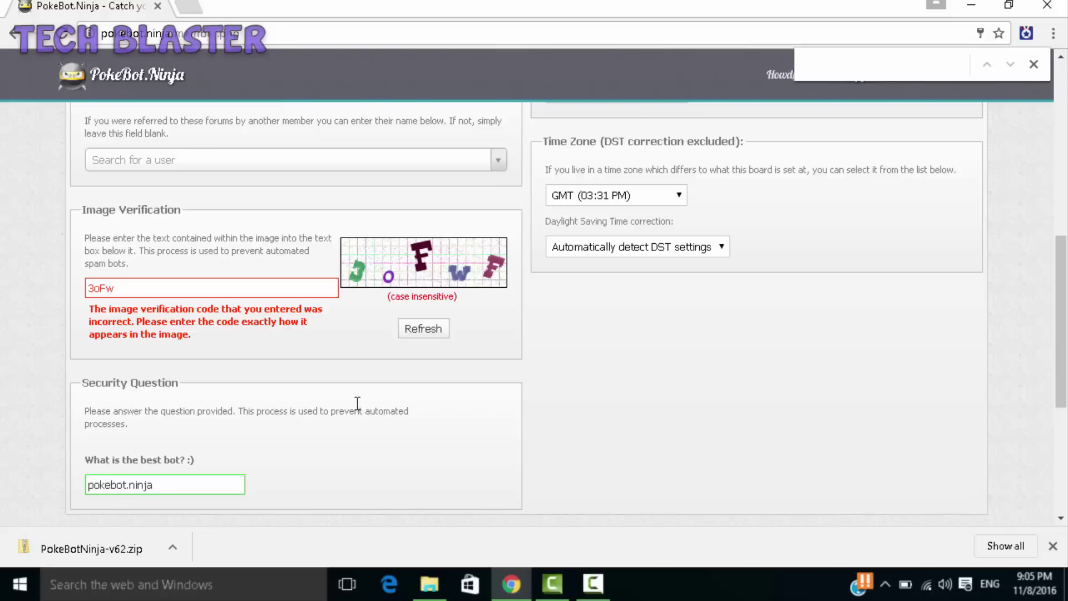
{"action": "left_click", "coordinate": [180, 293]}
{"action": "type", "text": "F"}
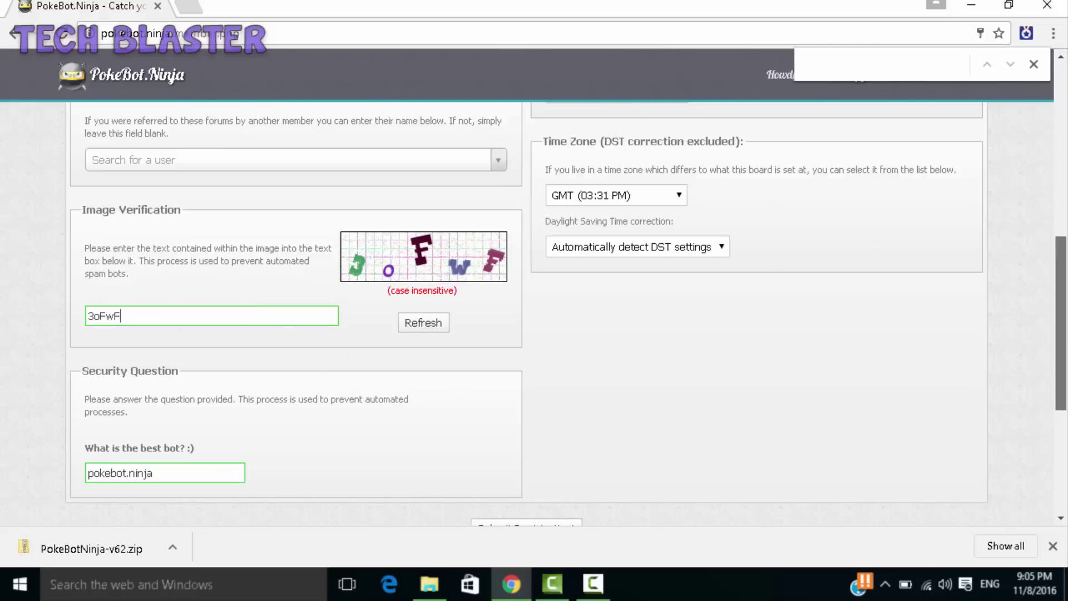
{"action": "scroll", "coordinate": [1051, 338], "scroll_direction": "down", "scroll_amount": 5}
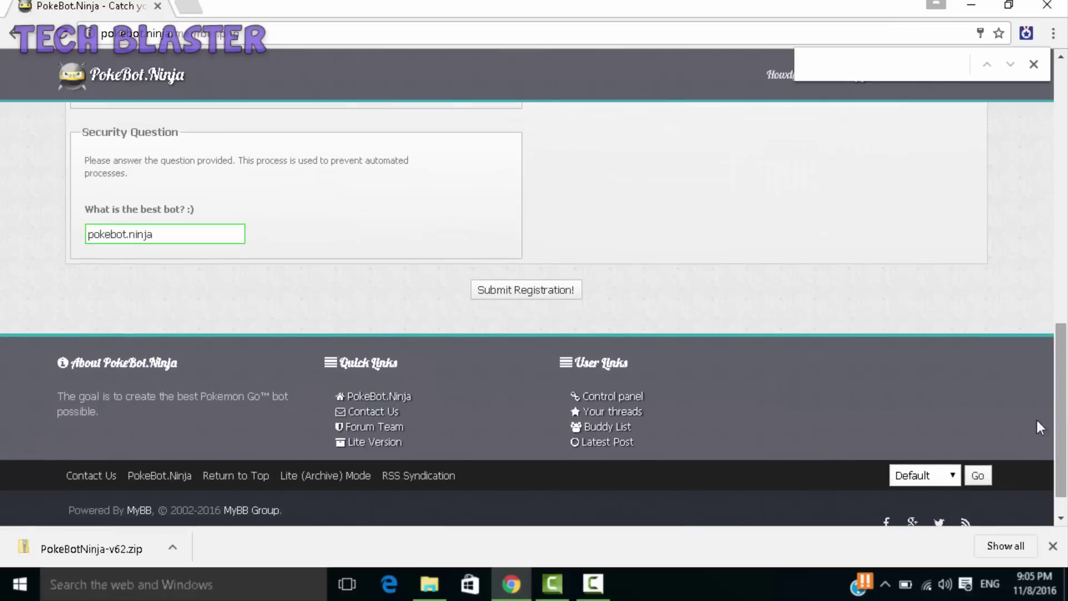
{"action": "left_click", "coordinate": [570, 296]}
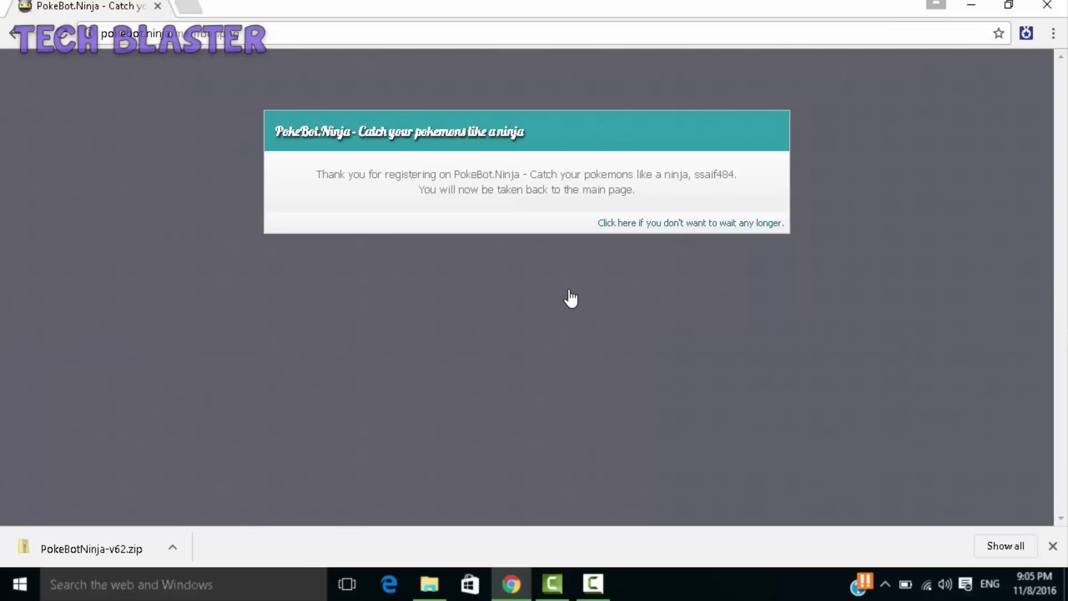
{"action": "left_click", "coordinate": [686, 224]}
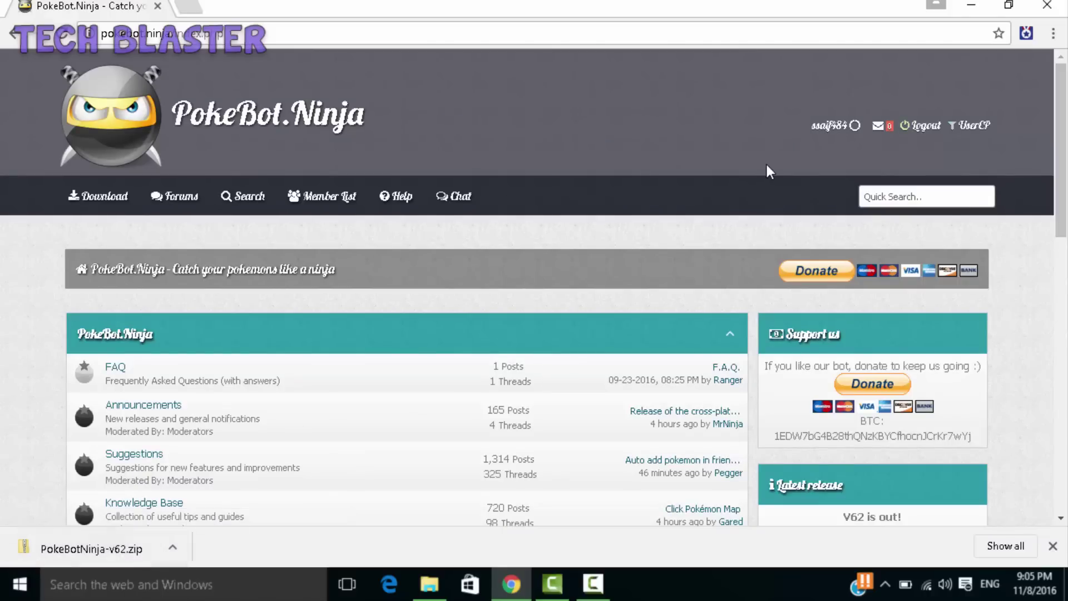
- Copy PokeBotNinja-v62.zip from the Downloads folder and minimize the windows to show the desktop
{"action": "left_click", "coordinate": [982, 7]}
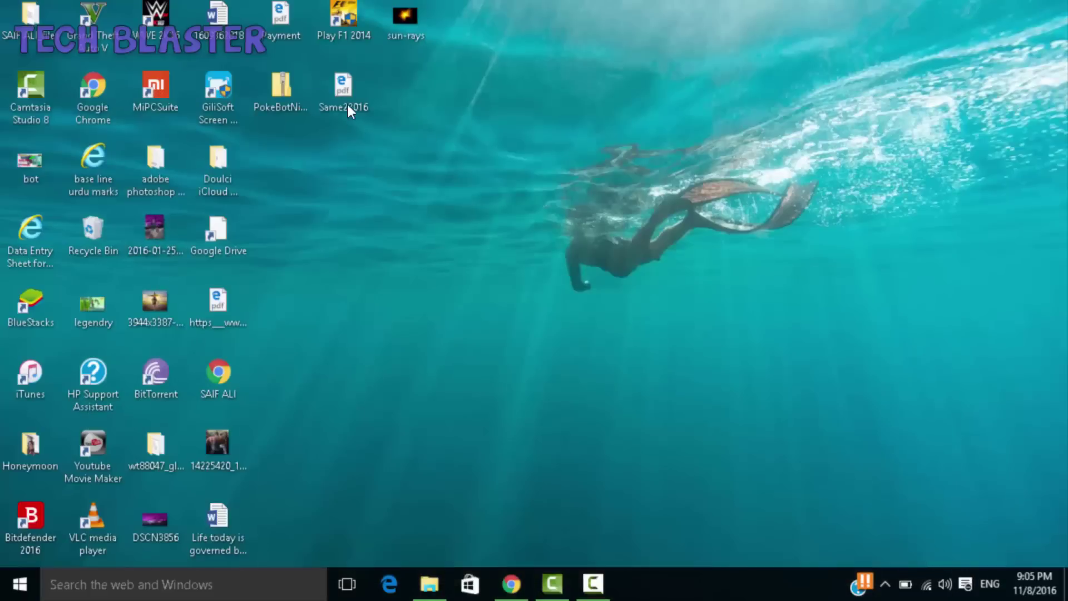
{"action": "left_click", "coordinate": [273, 82]}
{"action": "left_click", "coordinate": [512, 584]}
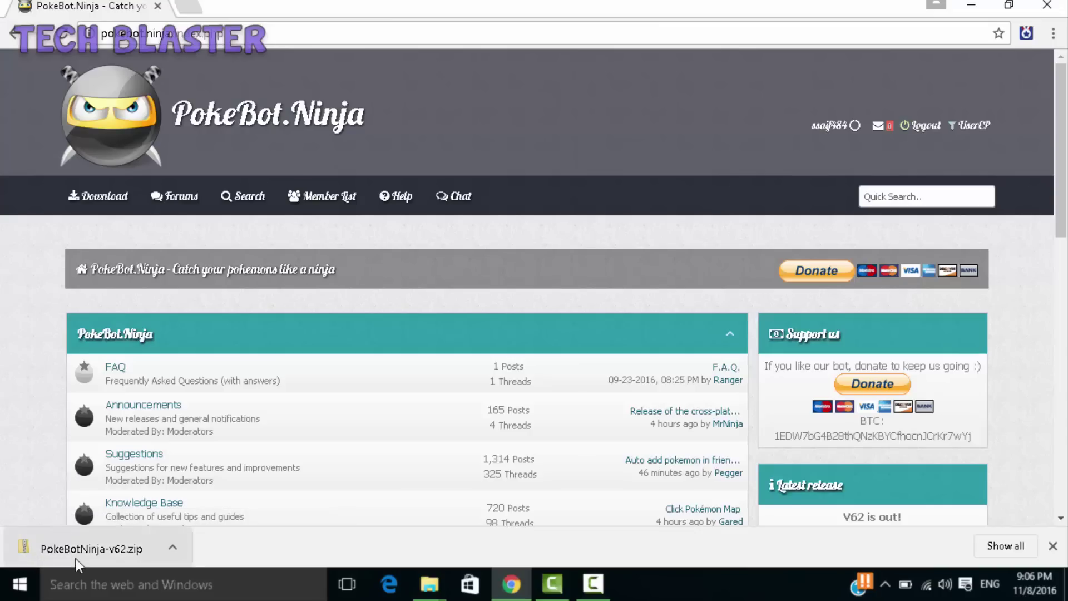
{"action": "left_click", "coordinate": [114, 520]}
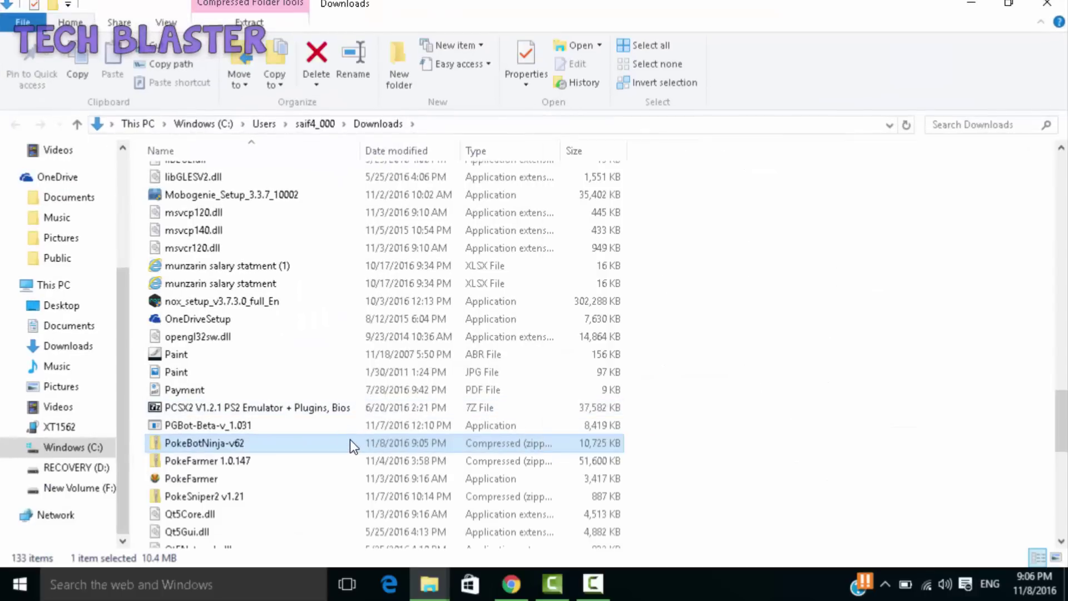
{"action": "right_click", "coordinate": [350, 439]}
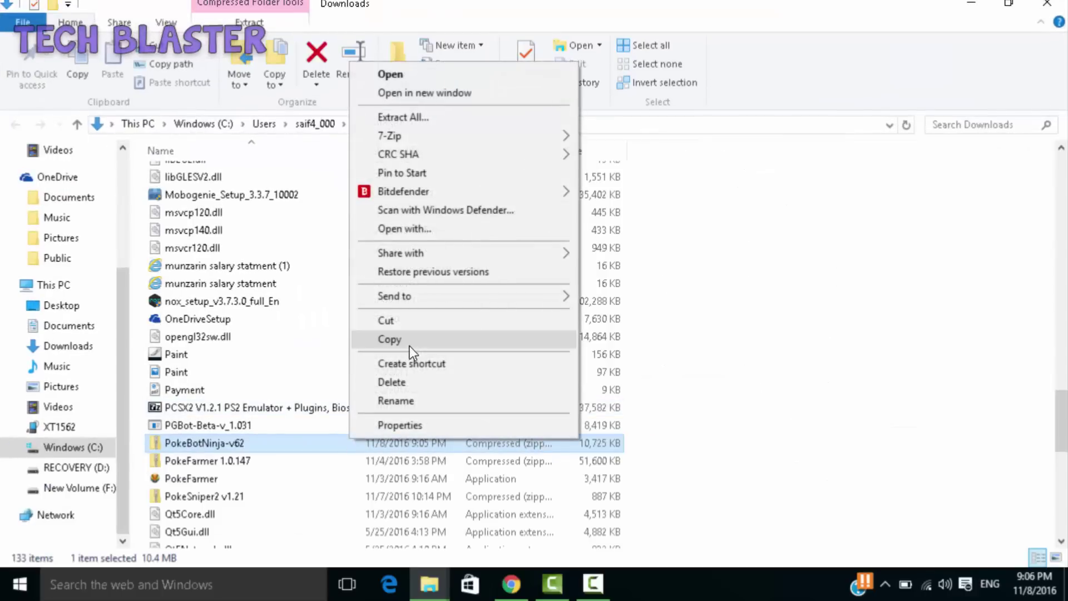
{"action": "left_click", "coordinate": [413, 322]}
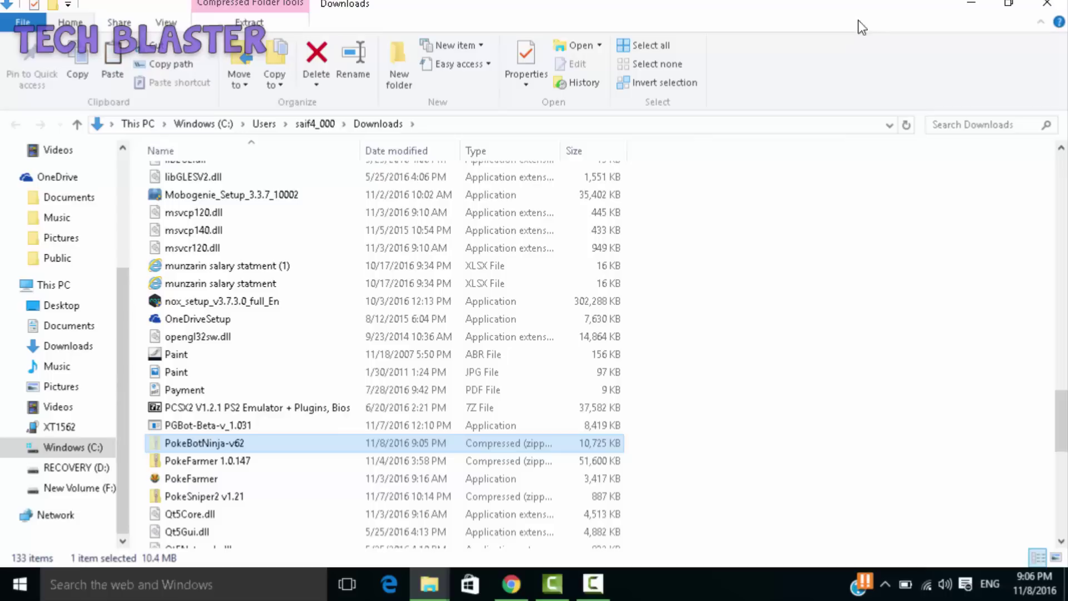
{"action": "left_click", "coordinate": [973, 4]}
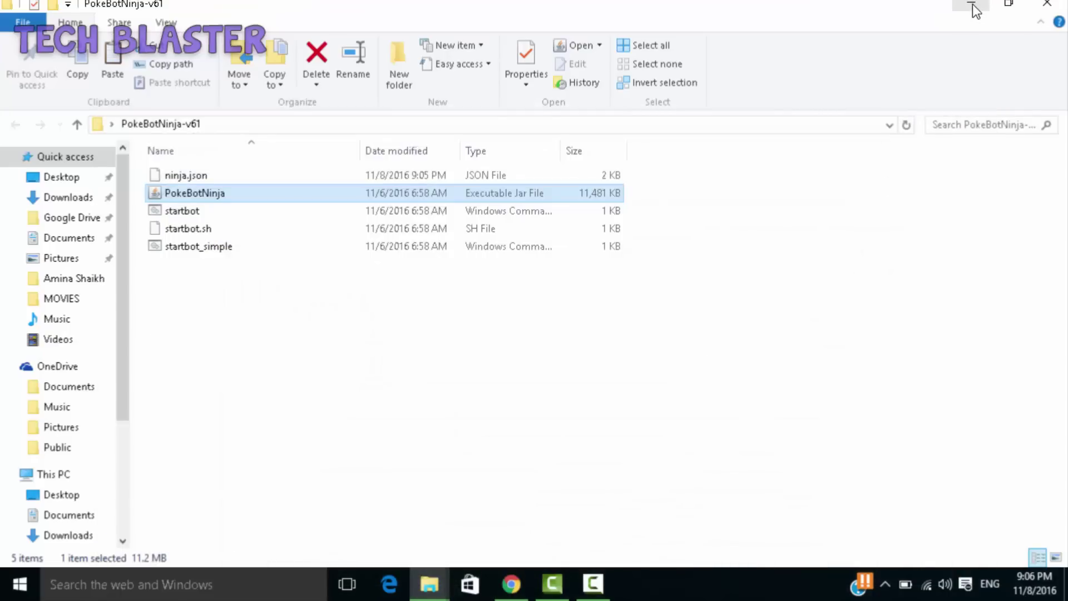
{"action": "left_click", "coordinate": [974, 6]}
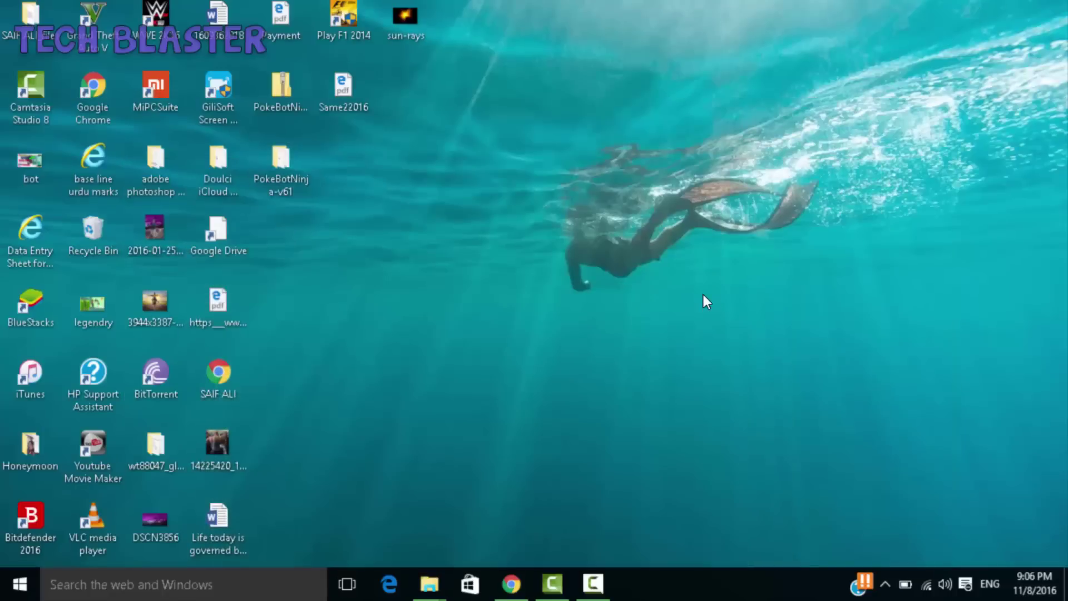
- Paste the v62 zip onto the desktop and delete the old v61 folder and zip
{"action": "key", "text": "ctrl+v"}
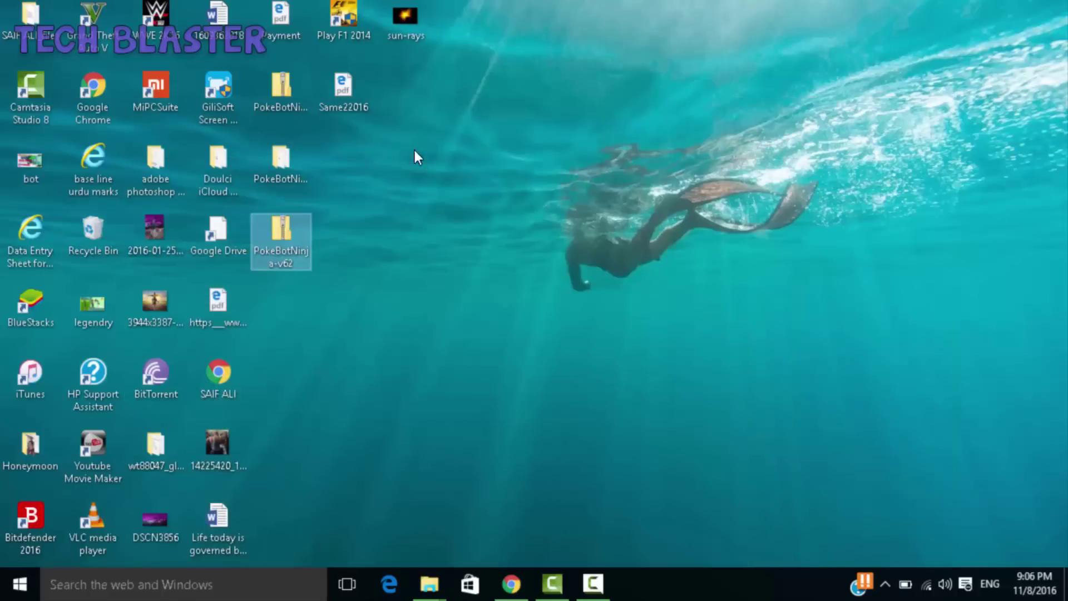
{"action": "left_click", "coordinate": [284, 165], "text": "ctrl"}
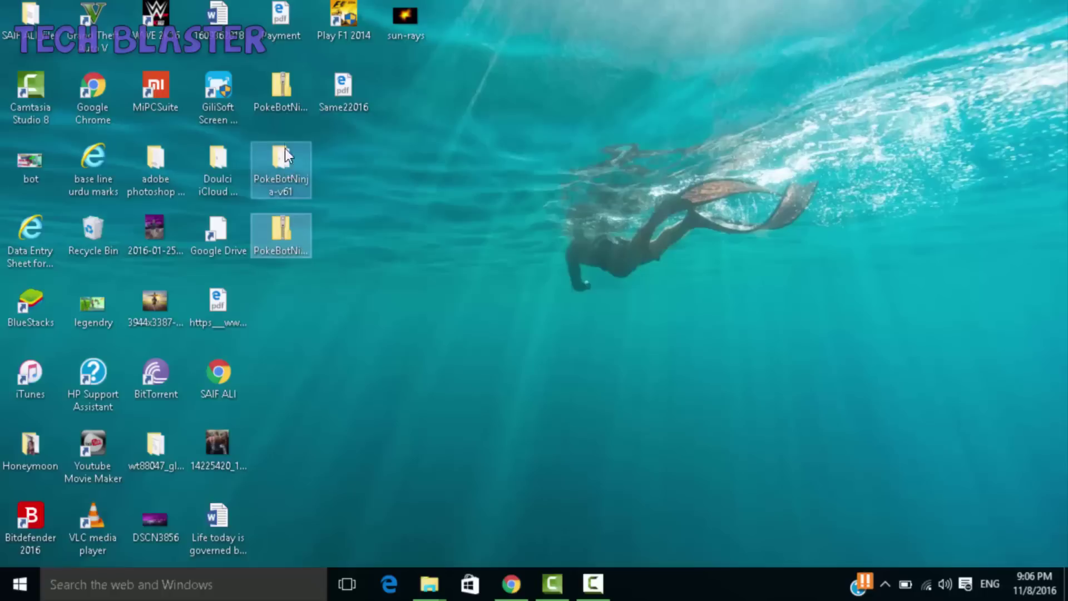
{"action": "left_click", "coordinate": [283, 100], "text": "ctrl"}
{"action": "left_click", "coordinate": [273, 222], "text": "ctrl"}
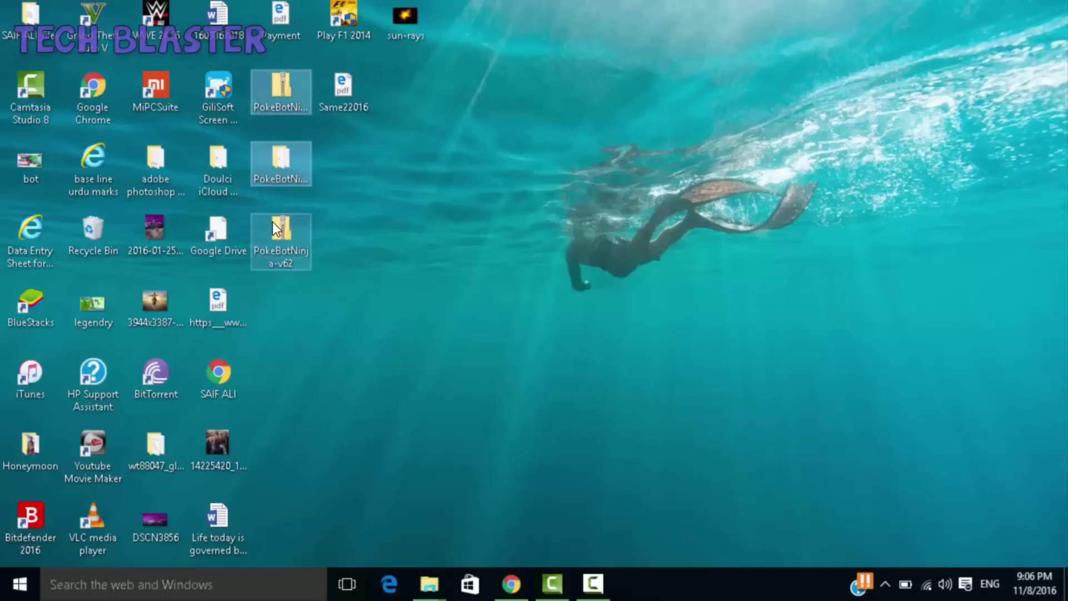
{"action": "right_click", "coordinate": [287, 147]}
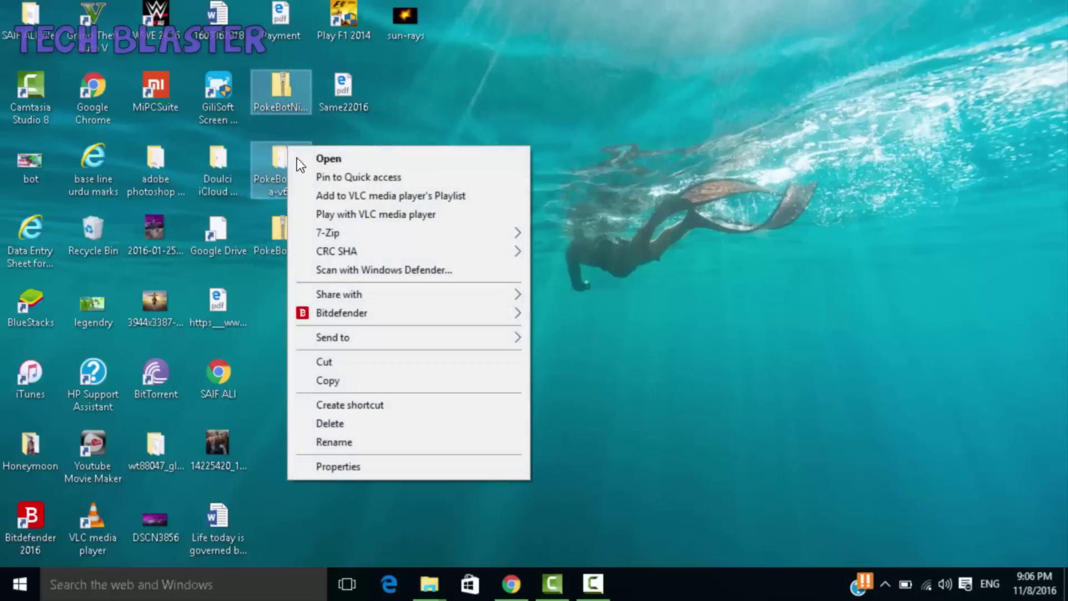
{"action": "left_click", "coordinate": [348, 423]}
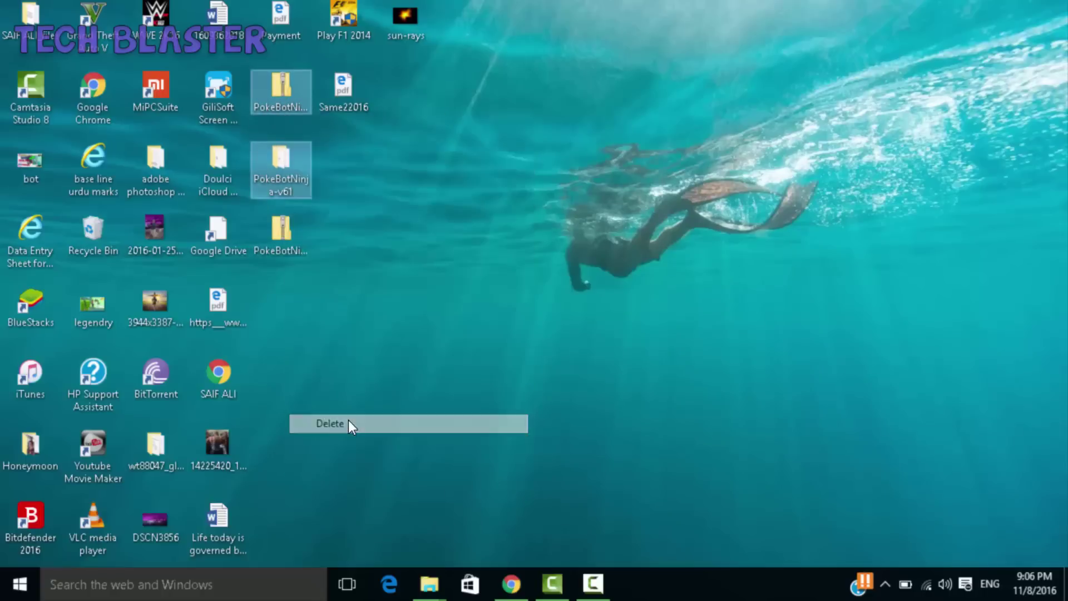
- Extract the v62 zip with 7-Zip into its own folder and launch PokeBotNinja from it
{"action": "right_click", "coordinate": [283, 242]}
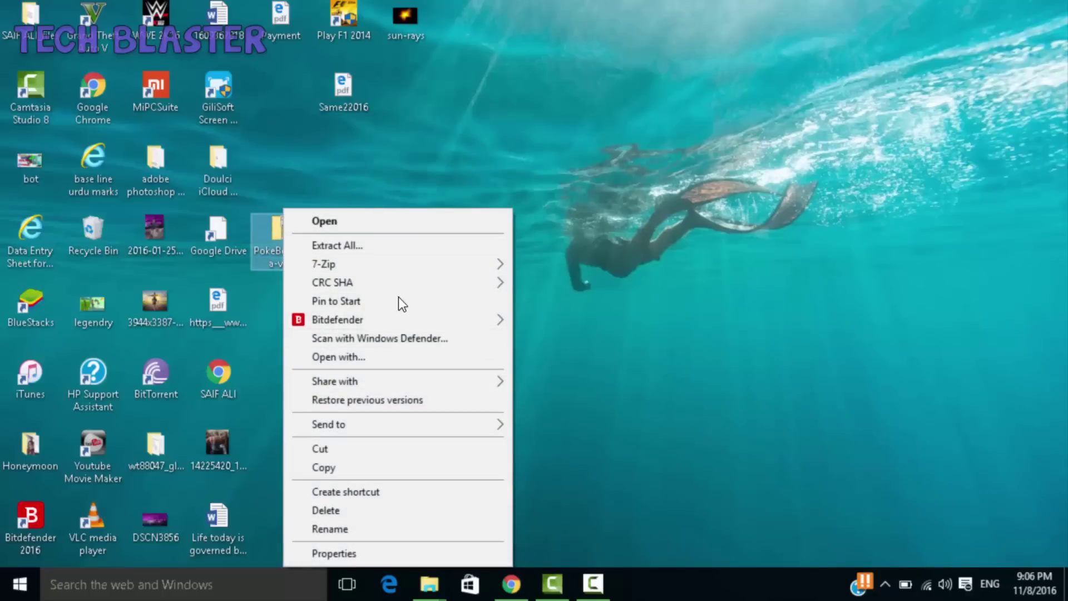
{"action": "mouse_move", "coordinate": [405, 267]}
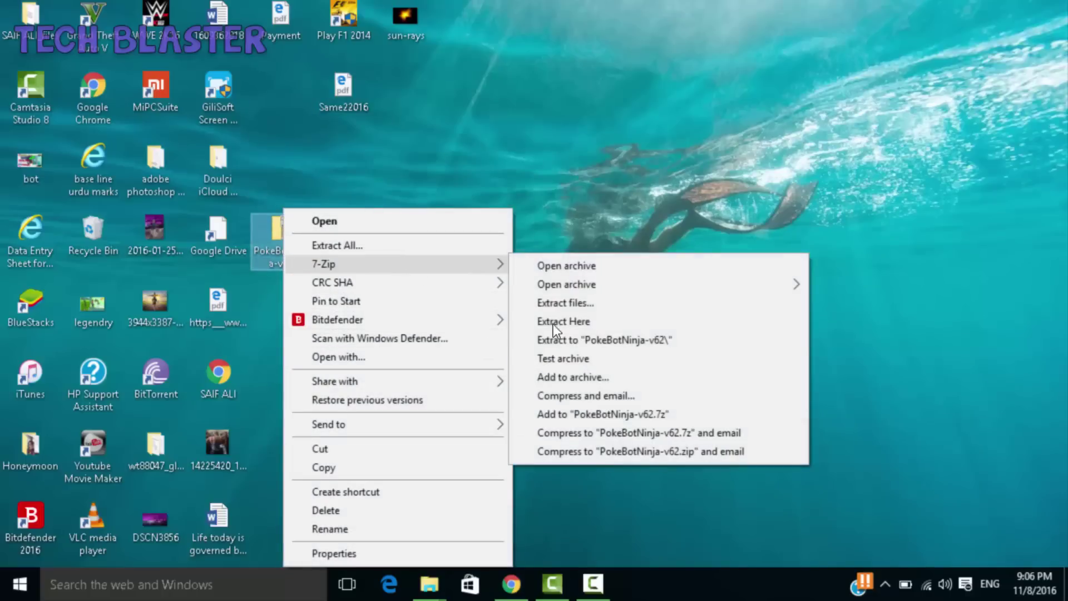
{"action": "left_click", "coordinate": [563, 335]}
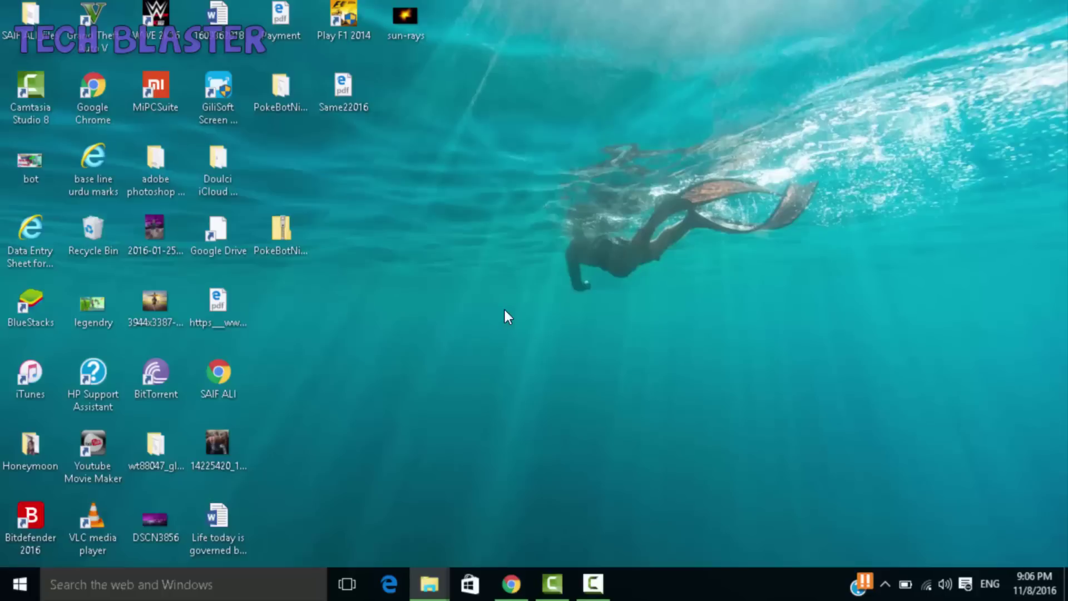
{"action": "double_click", "coordinate": [276, 78]}
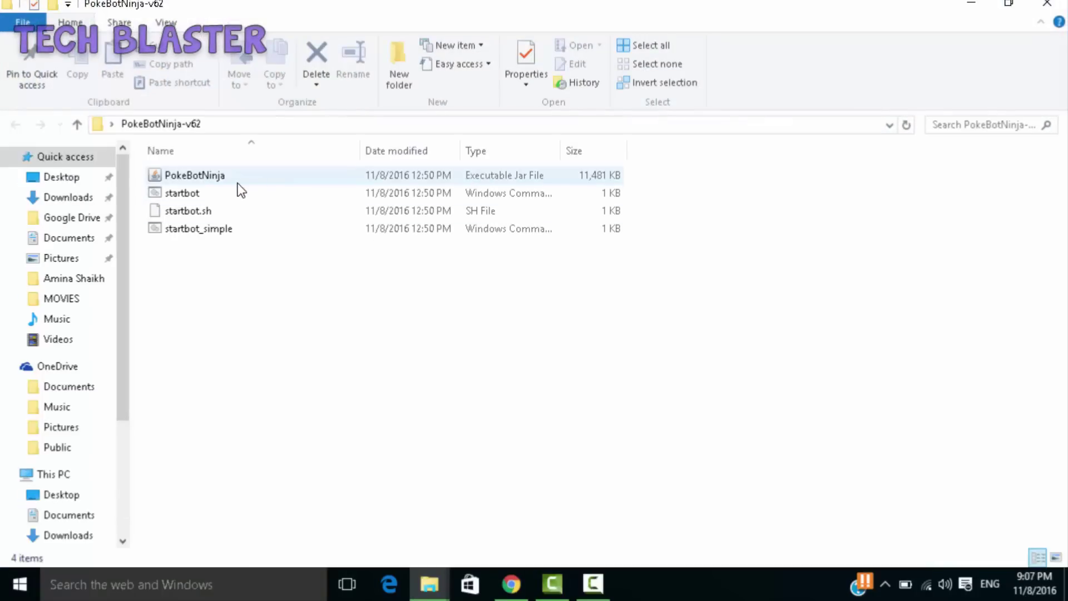
{"action": "double_click", "coordinate": [238, 182]}
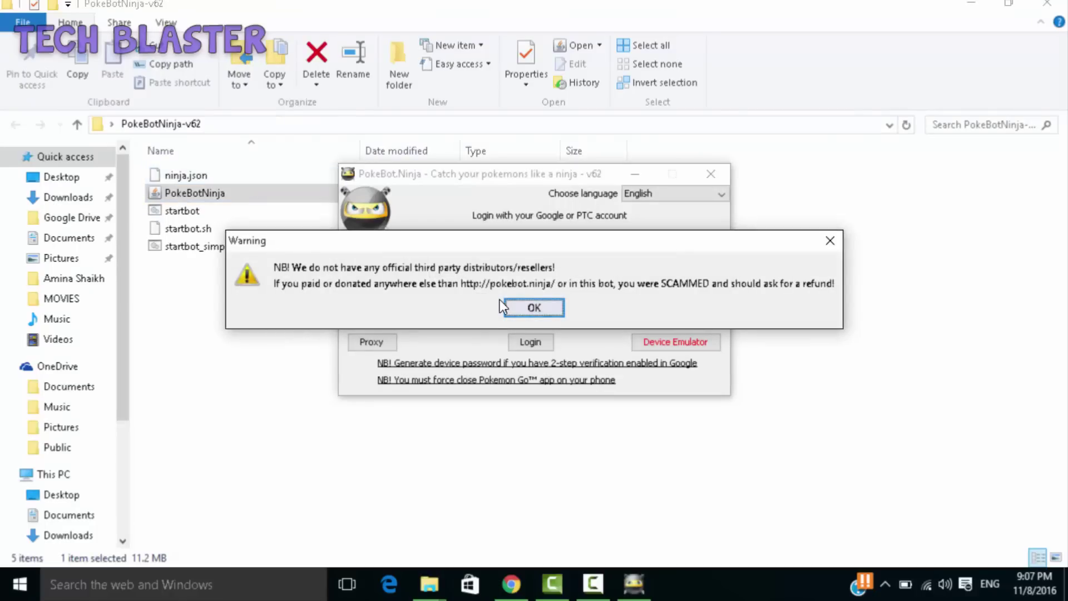
- Dismiss the scam warning and log in with the Google account's e-mail and password
{"action": "left_click", "coordinate": [523, 303]}
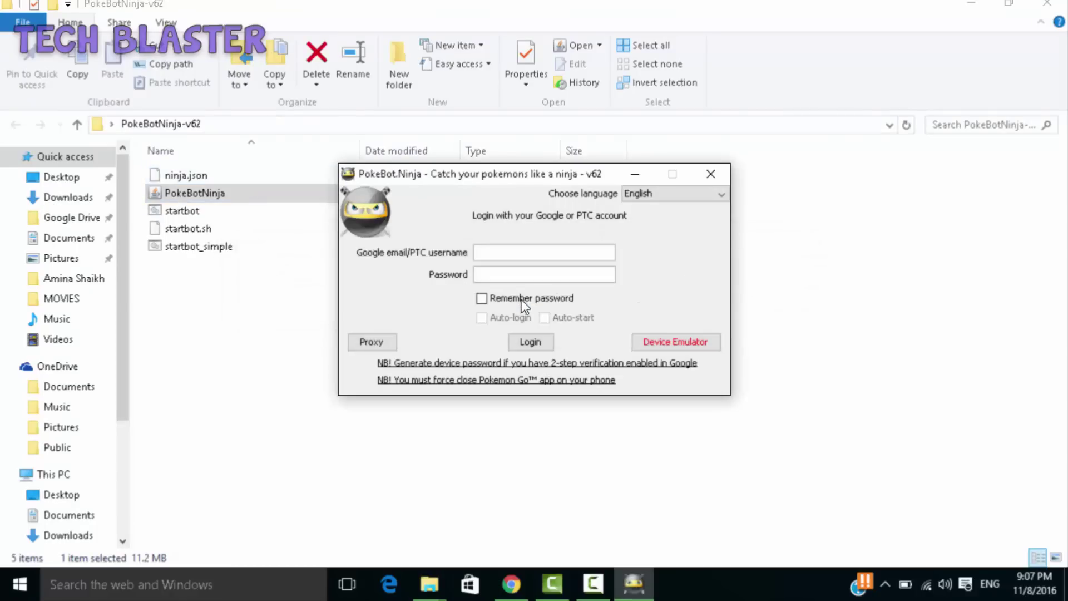
{"action": "left_click", "coordinate": [512, 250]}
{"action": "type", "text": "s"}
{"action": "key", "text": "BackSpace"}
{"action": "left_click", "coordinate": [512, 276]}
{"action": "type", "text": "•"}
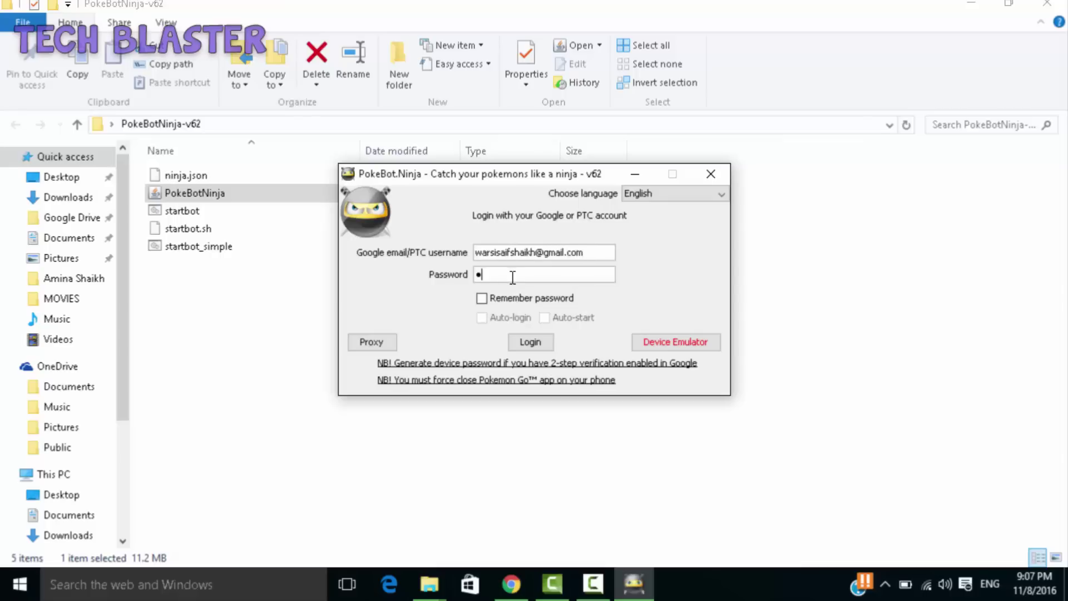
{"action": "type", "text": "••••••••"}
{"action": "type", "text": "•"}
{"action": "left_click", "coordinate": [529, 342]}
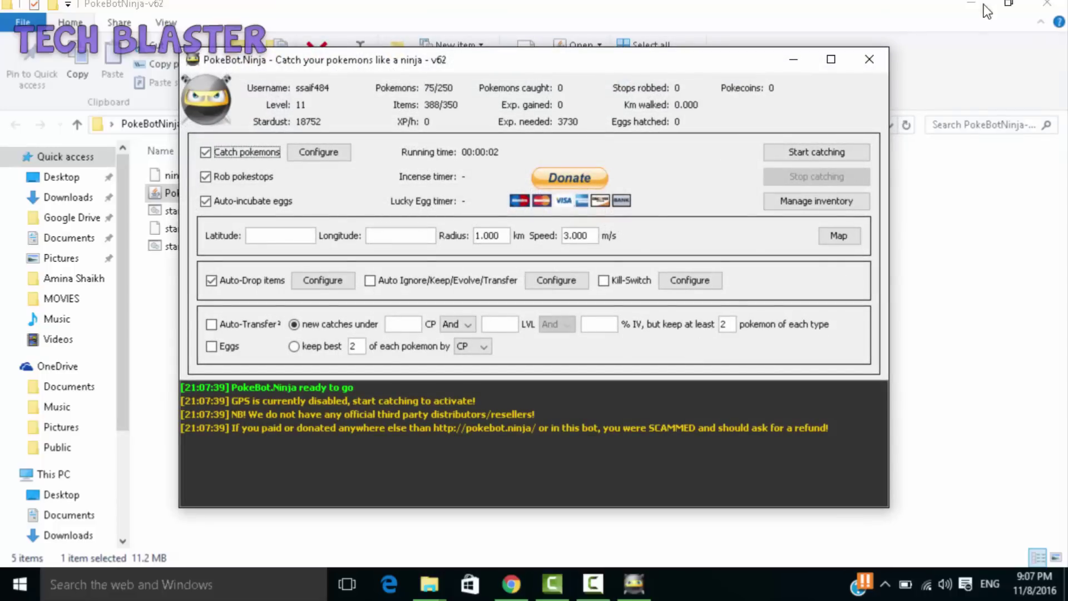
- Maximize the bot window and tick the Kill-Switch checkbox
{"action": "left_click", "coordinate": [830, 60]}
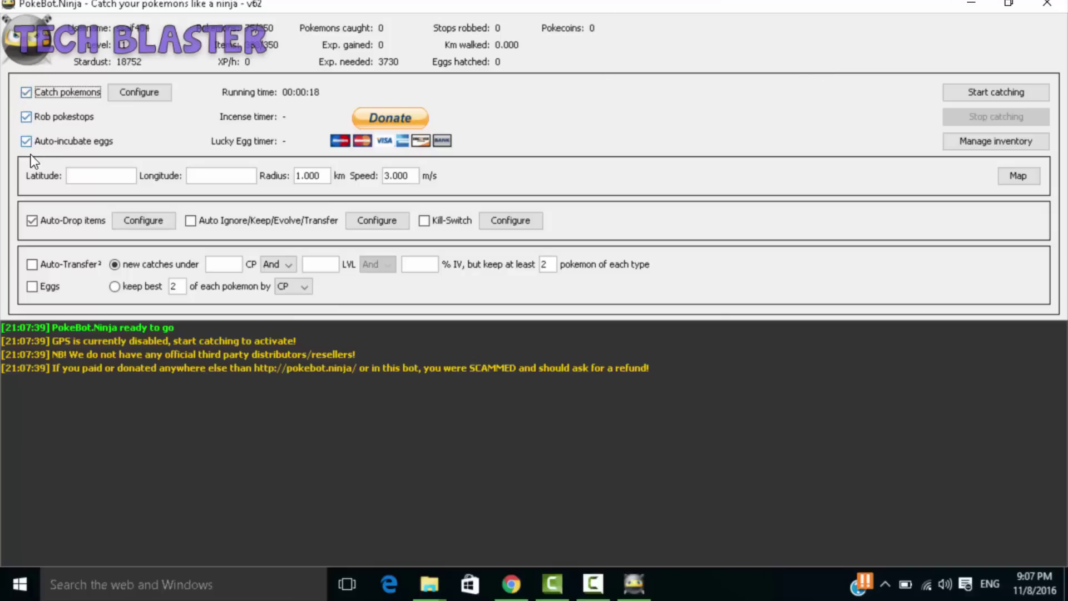
{"action": "left_click", "coordinate": [24, 116]}
{"action": "left_click", "coordinate": [425, 222]}
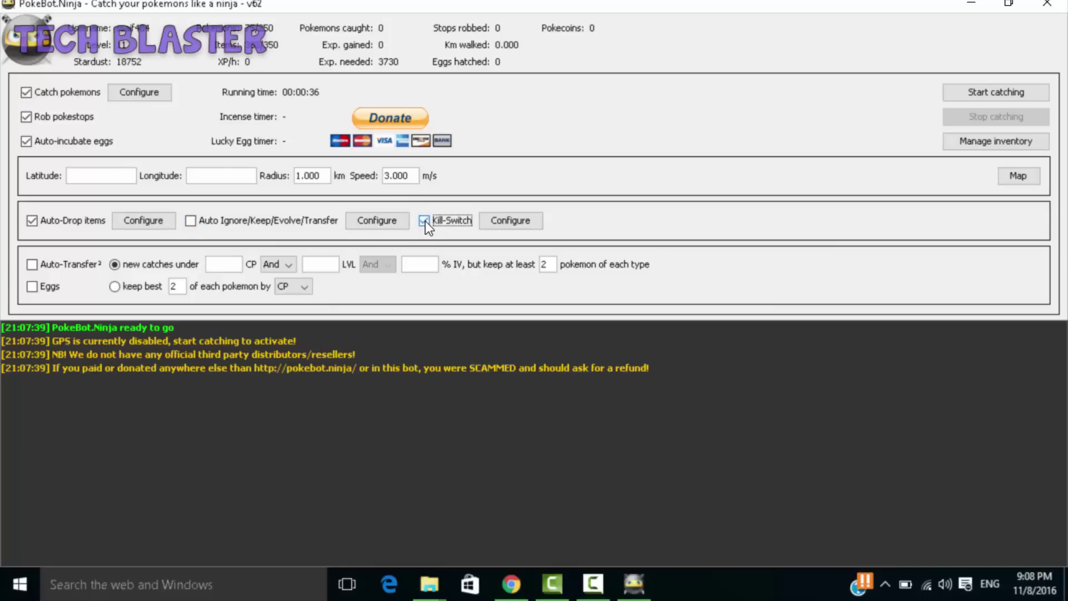
- Review and close the Auto-Drop, Auto-Pokémon and Kill-Switch limit (1800 pokestops, 900 pokémon, 240 minutes) settings unchanged
{"action": "left_click", "coordinate": [145, 219]}
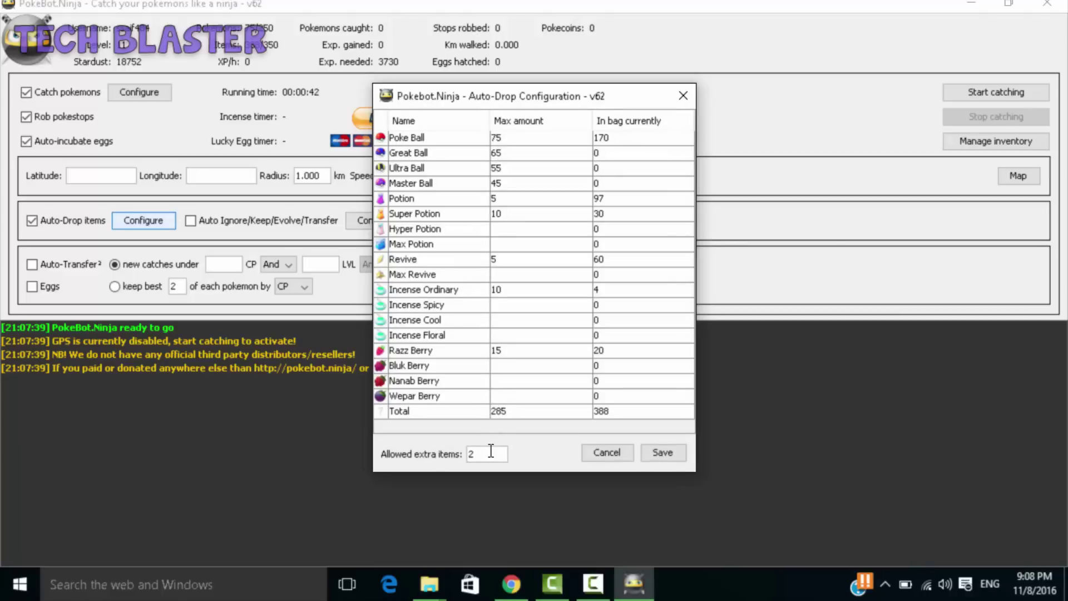
{"action": "left_click", "coordinate": [608, 455]}
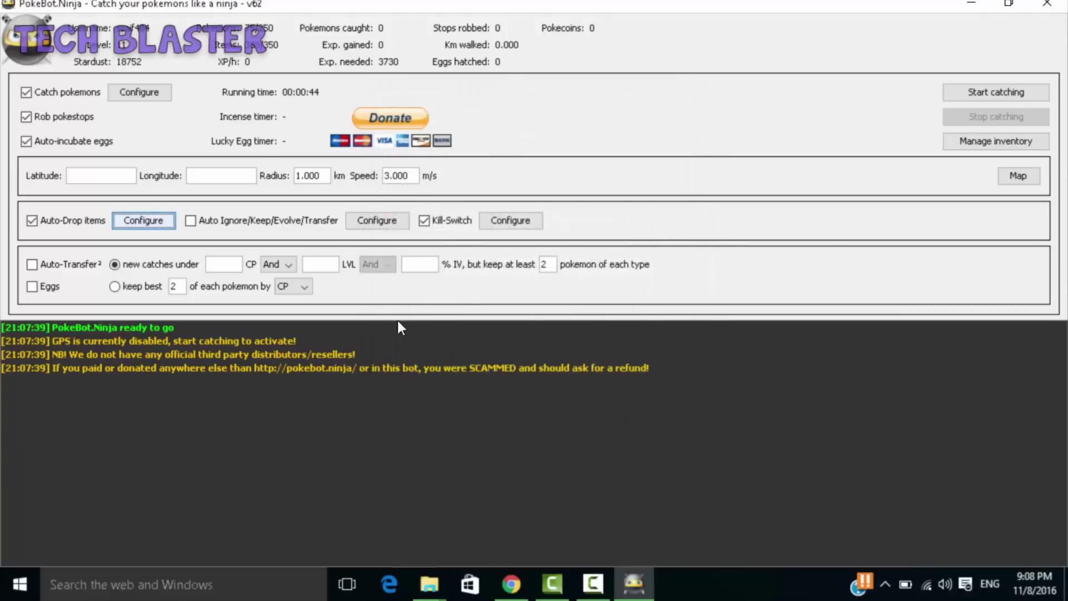
{"action": "left_click", "coordinate": [383, 219]}
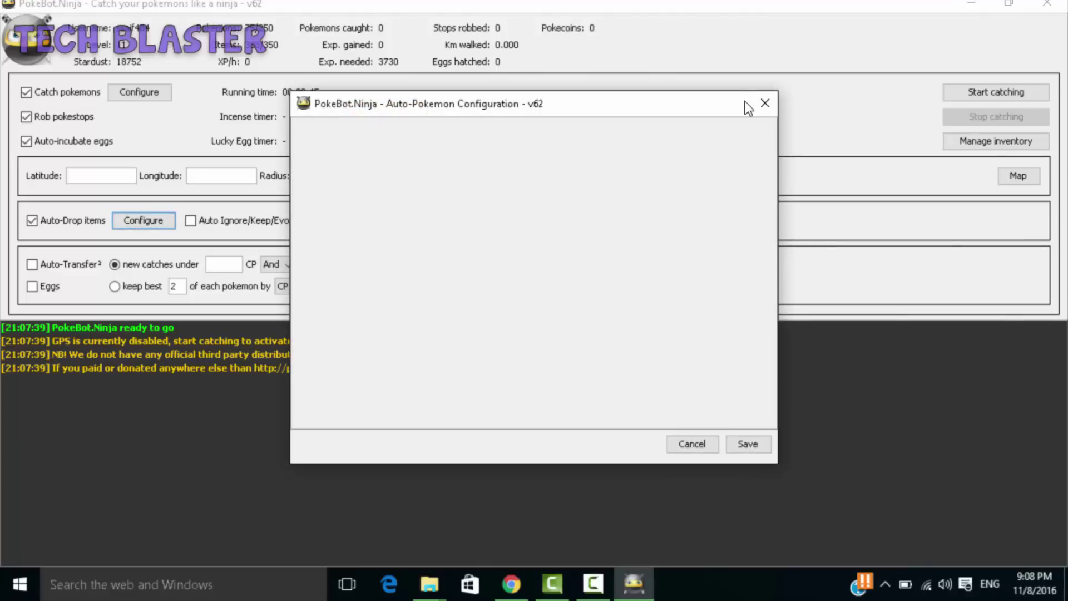
{"action": "left_click", "coordinate": [765, 103]}
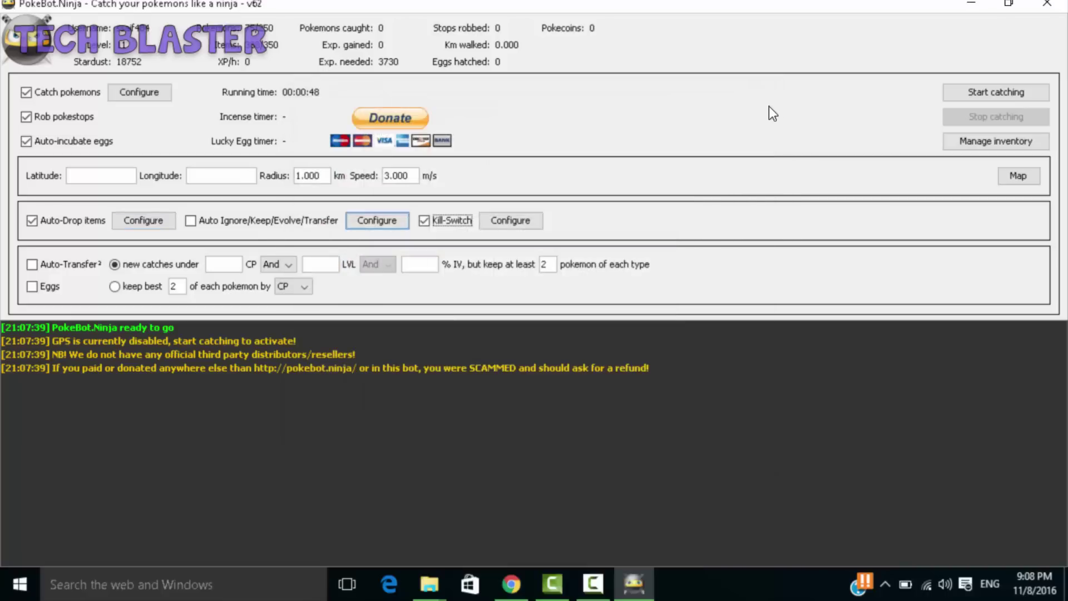
{"action": "left_click", "coordinate": [525, 220]}
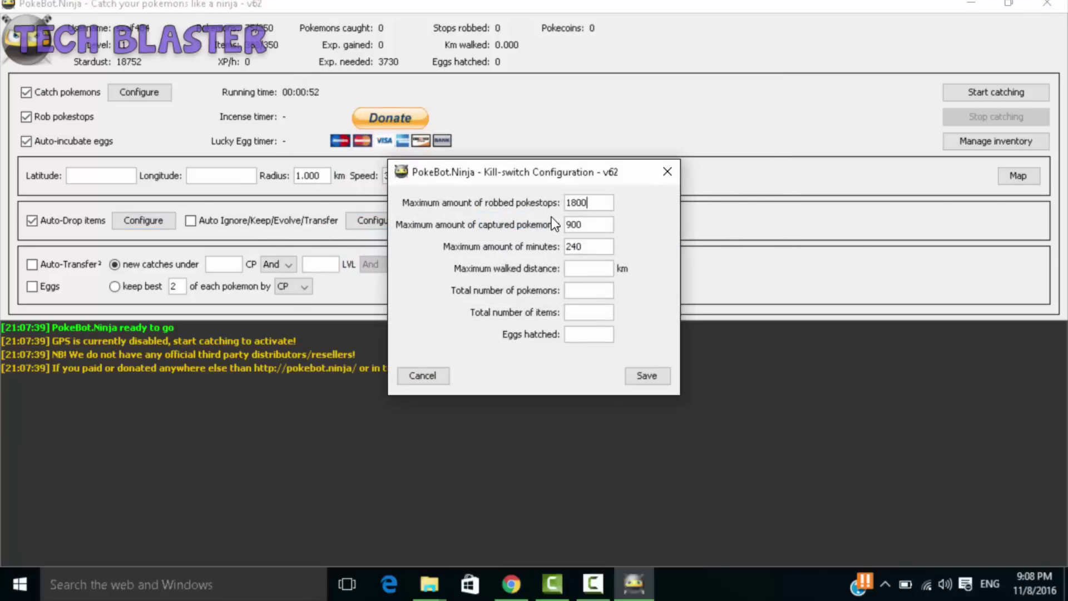
{"action": "left_click", "coordinate": [667, 171]}
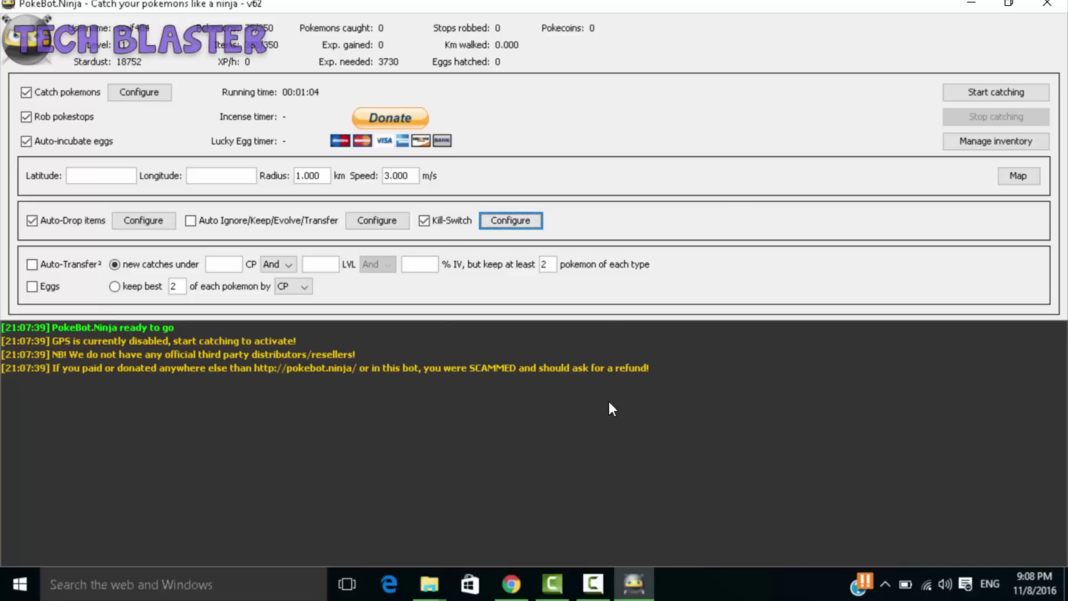
- Search for 'google maps' in a new Chrome tab
{"action": "left_click", "coordinate": [511, 583]}
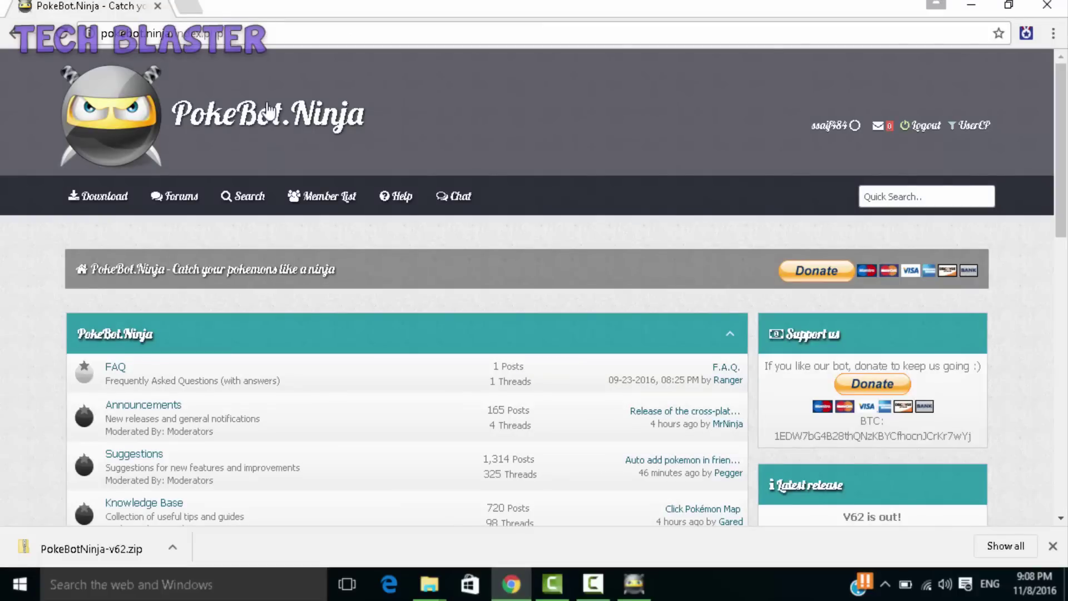
{"action": "left_click", "coordinate": [185, 11]}
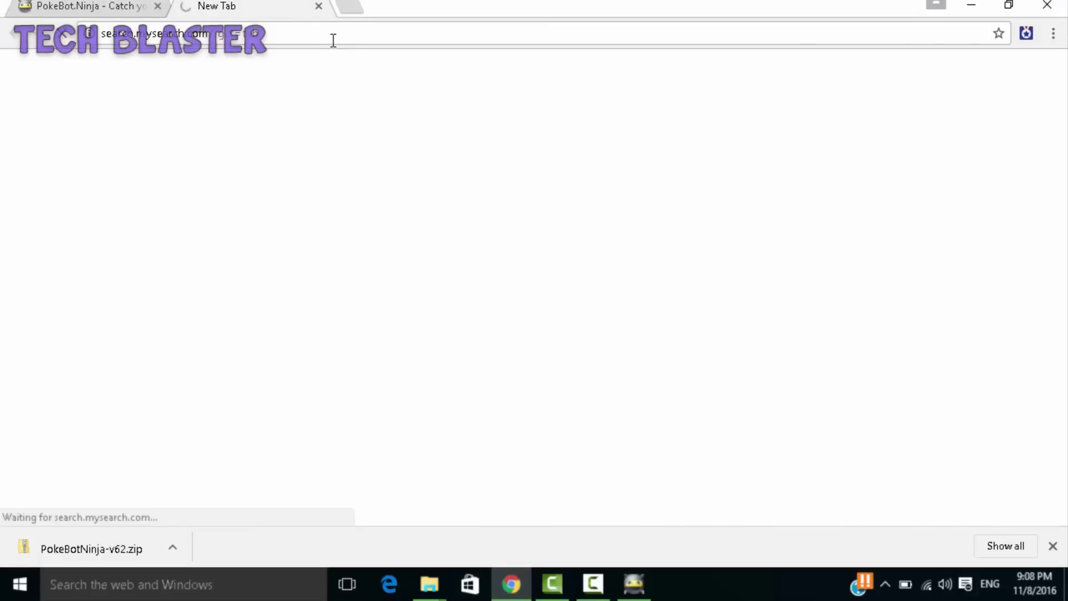
{"action": "key", "text": "BackSpace"}
{"action": "type", "text": "po"}
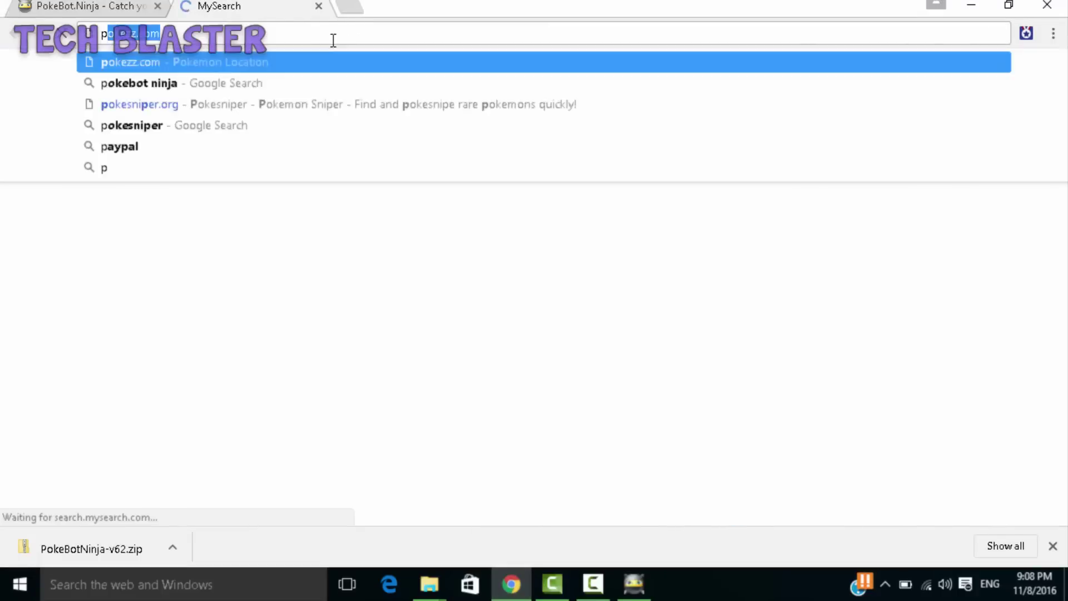
{"action": "key", "text": "BackSpace"}
{"action": "key", "text": "BackSpace"}
{"action": "type", "text": "google"}
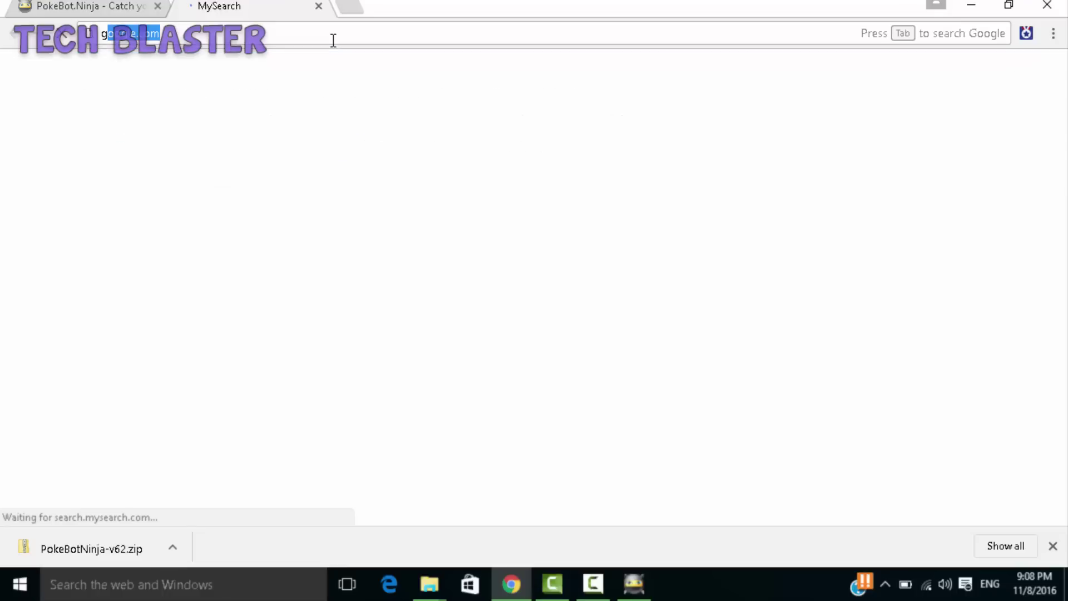
{"action": "type", "text": " maps"}
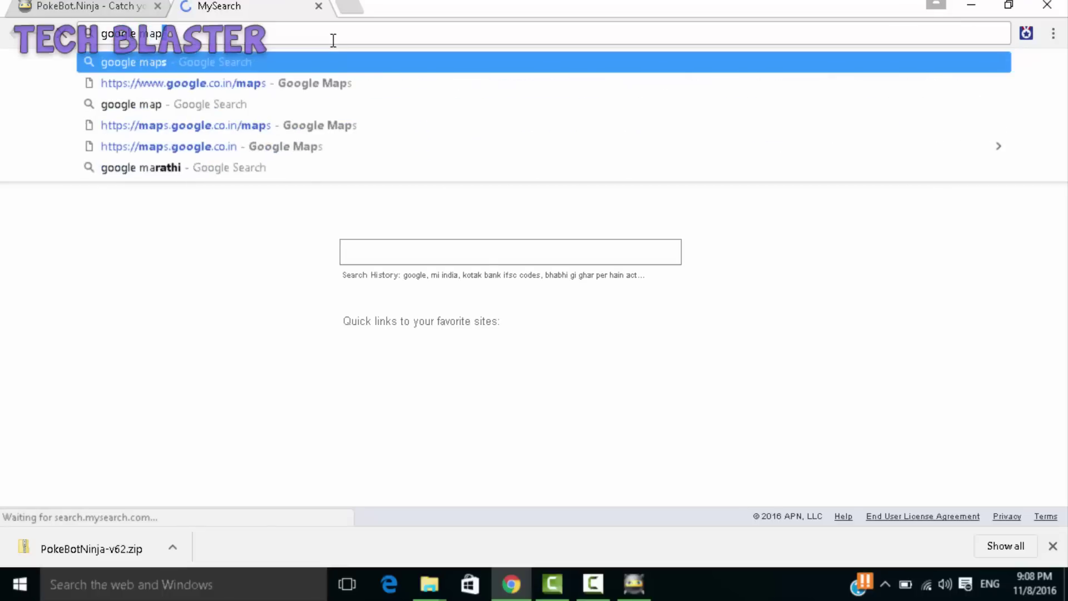
{"action": "key", "text": "Return"}
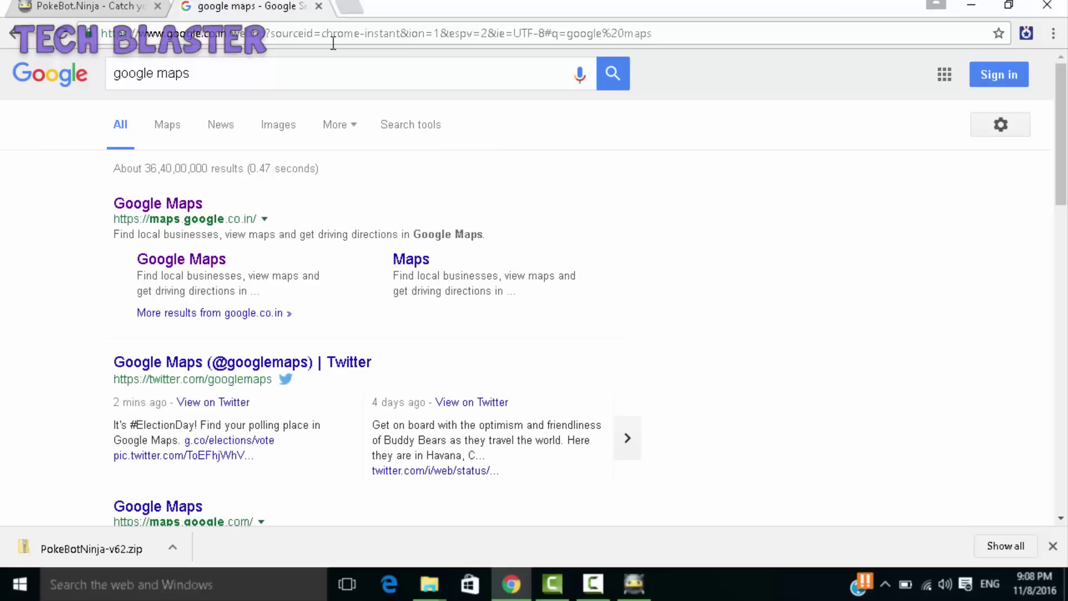
- Search Google Maps for 'sydney' and zoom in on Circular Quay
{"action": "left_click", "coordinate": [182, 205]}
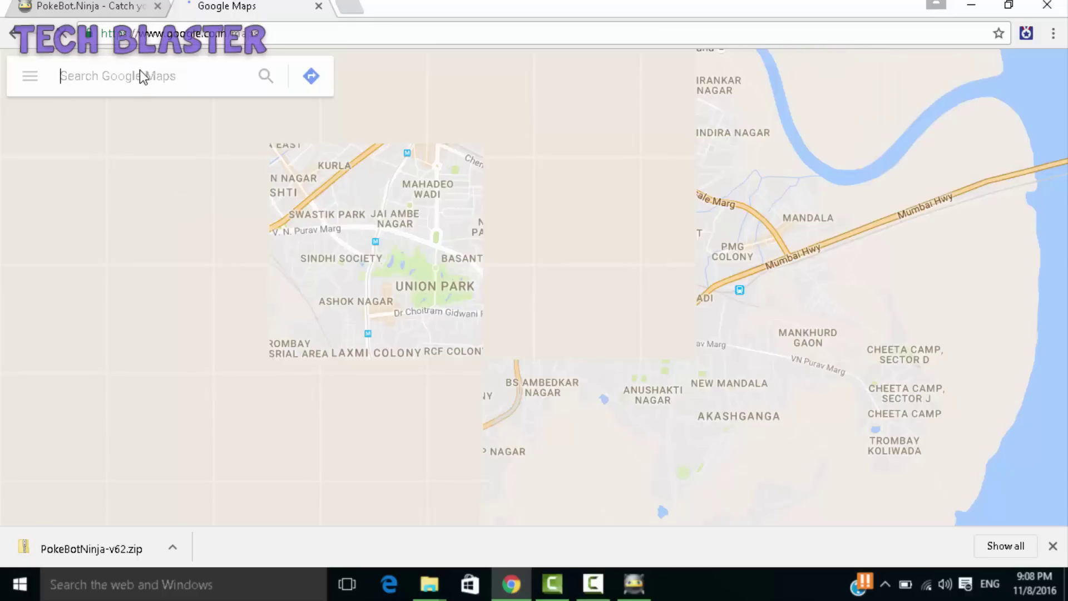
{"action": "type", "text": "sydney"}
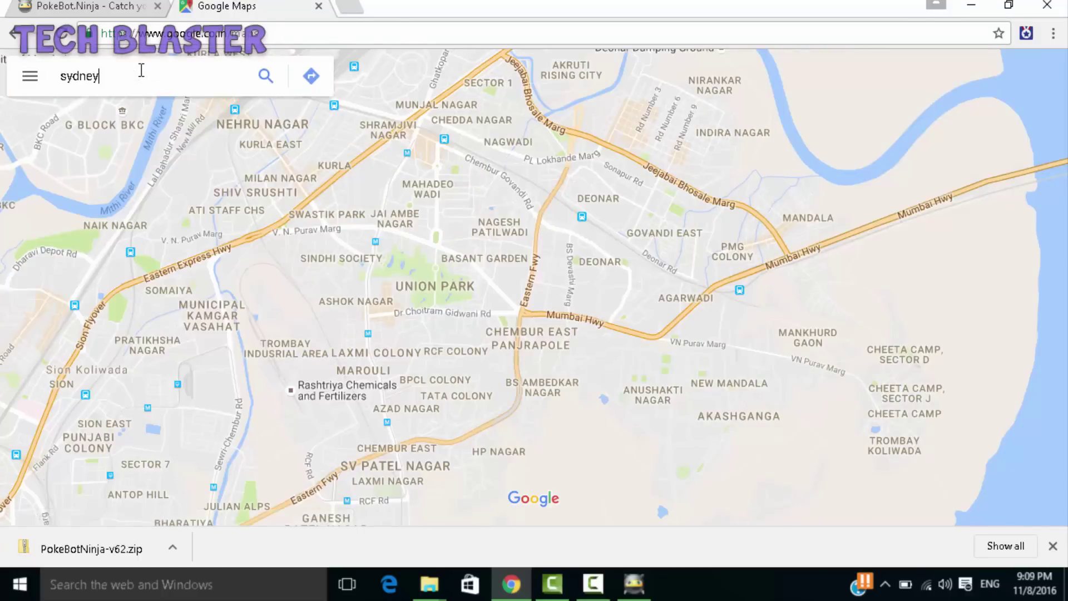
{"action": "key", "text": "Return"}
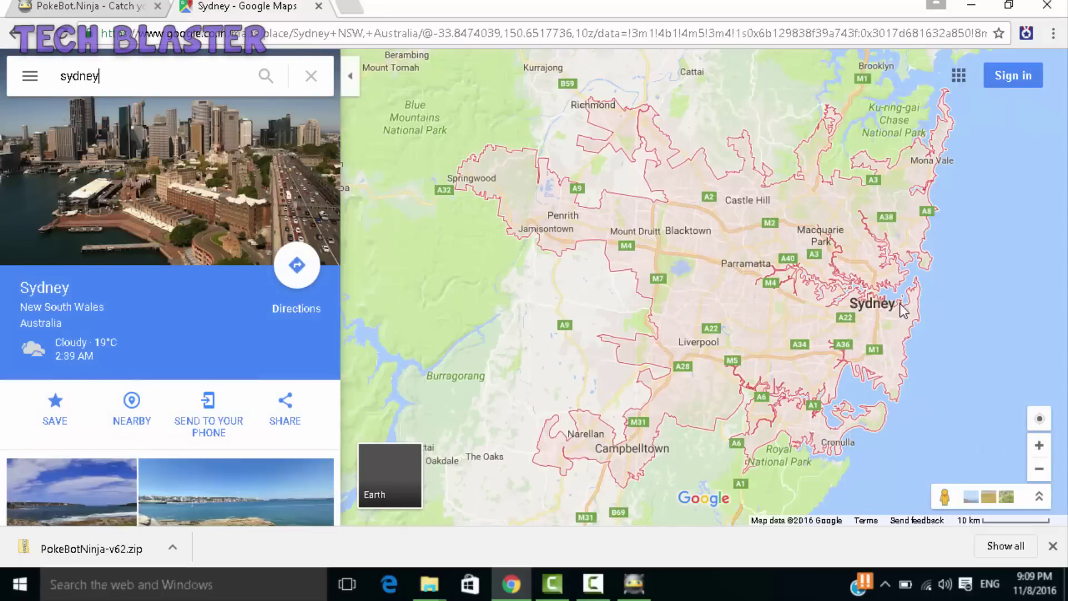
{"action": "scroll", "coordinate": [877, 307], "scroll_direction": "up", "scroll_amount": 3}
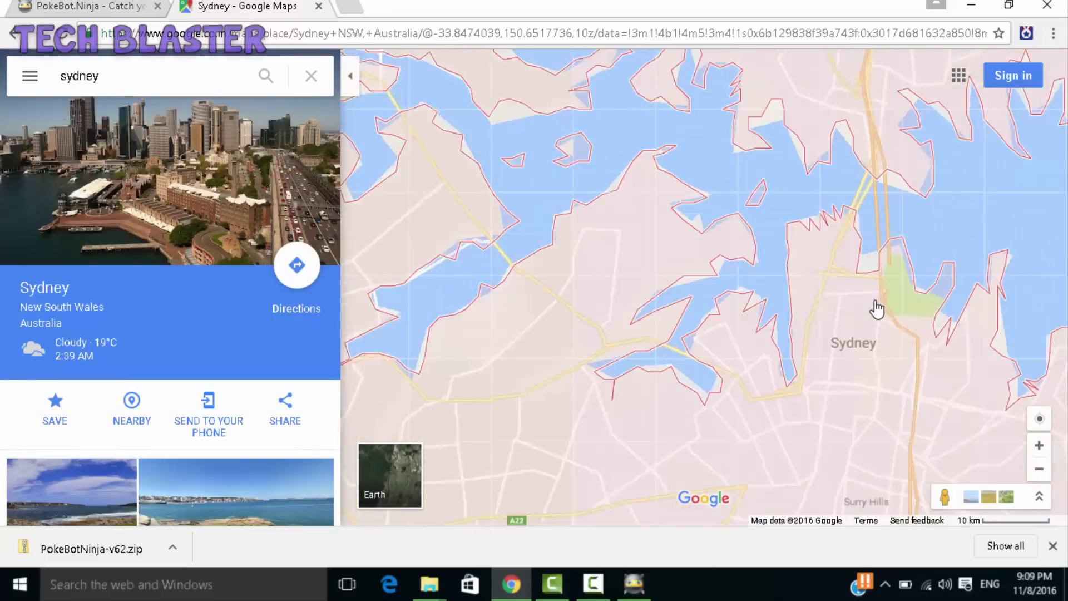
{"action": "scroll", "coordinate": [873, 295], "scroll_direction": "up", "scroll_amount": 2}
{"action": "left_click_drag", "start_coordinate": [851, 231], "coordinate": [528, 310]}
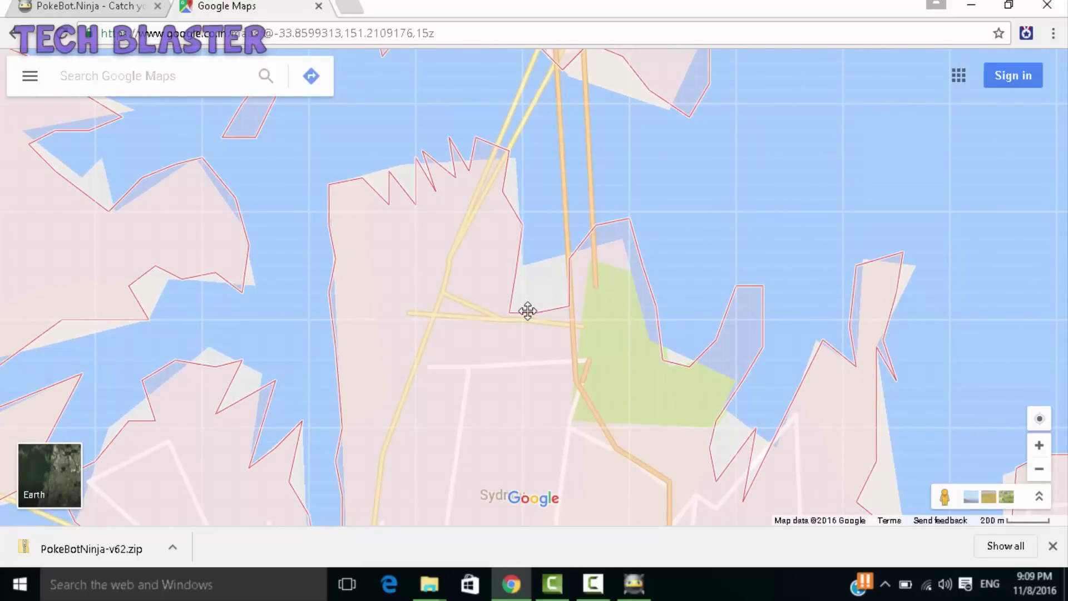
{"action": "left_click_drag", "start_coordinate": [553, 356], "coordinate": [477, 406]}
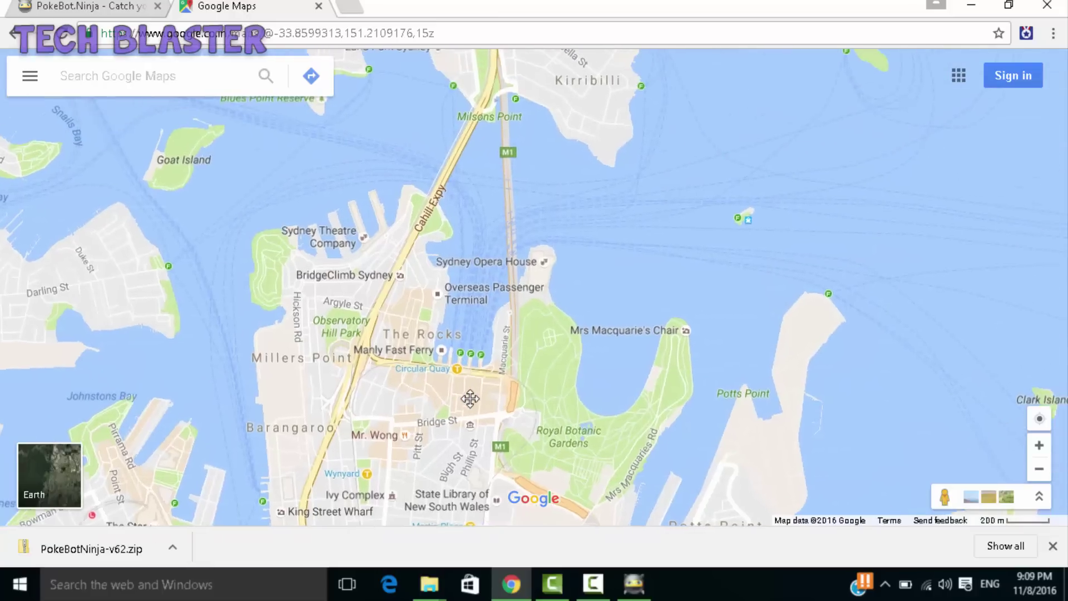
{"action": "double_click", "coordinate": [452, 382]}
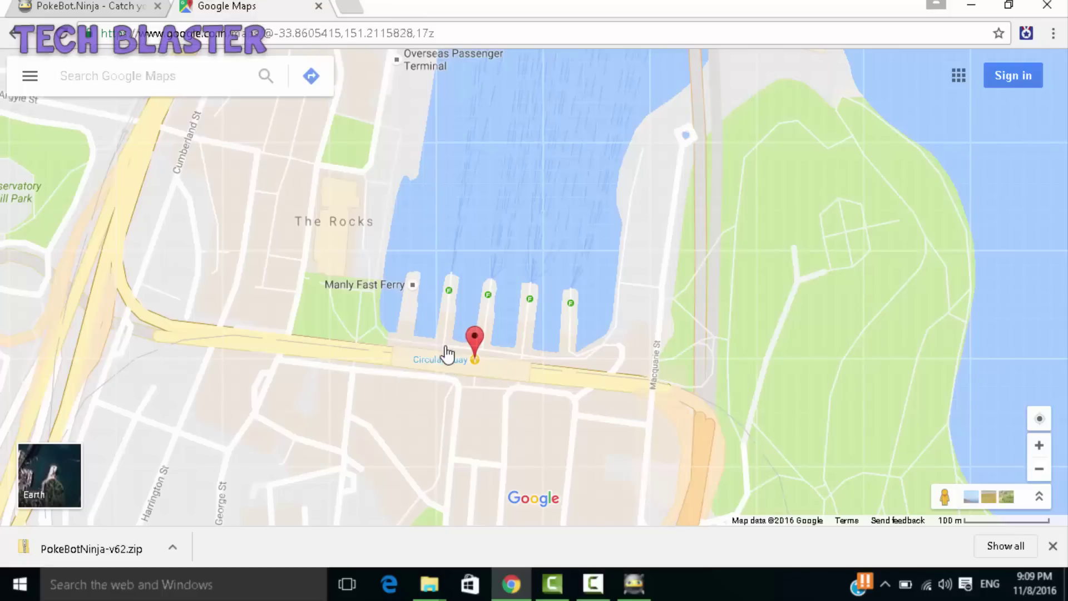
- Copy Circular Quay's coordinates -33.8605415,151.2115828 from the address bar and return to PokeBot.Ninja
{"action": "left_click", "coordinate": [447, 356]}
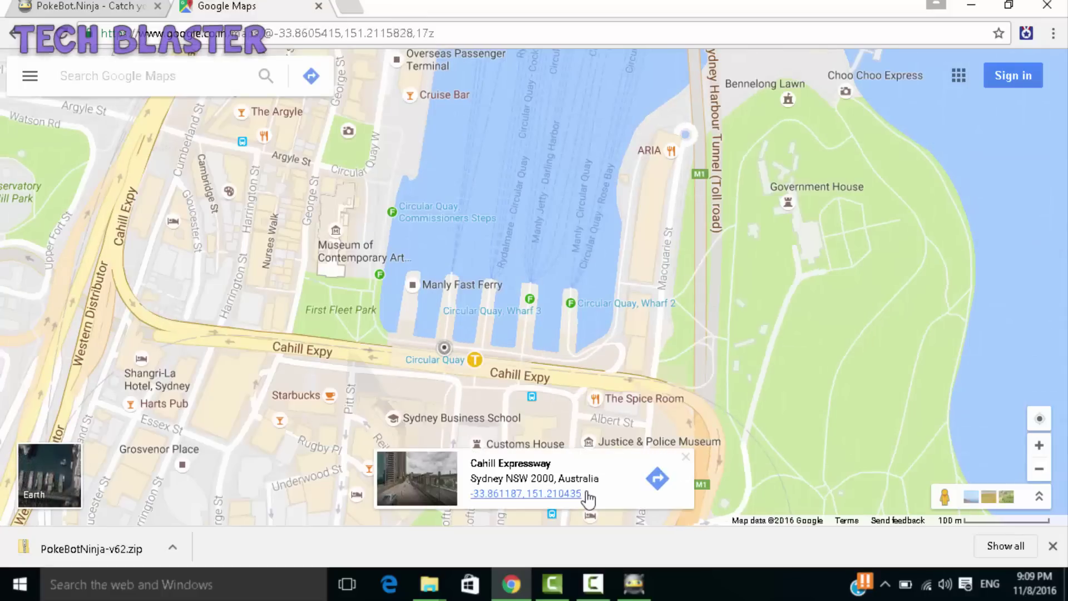
{"action": "left_click", "coordinate": [505, 494]}
{"action": "left_click", "coordinate": [414, 34]}
{"action": "left_click", "coordinate": [414, 33]}
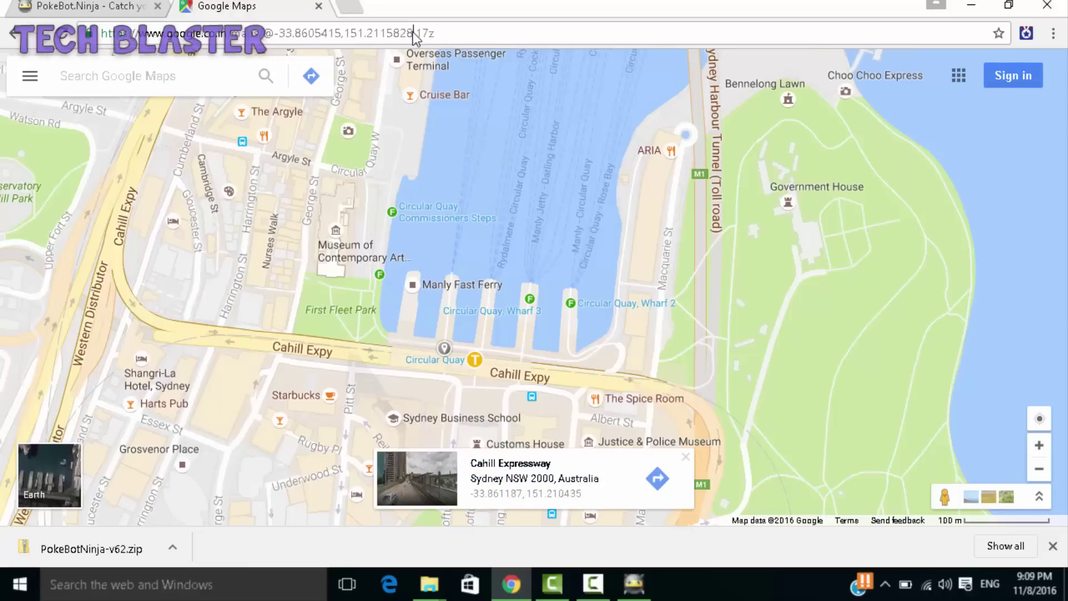
{"action": "left_click_drag", "start_coordinate": [414, 34], "coordinate": [273, 32]}
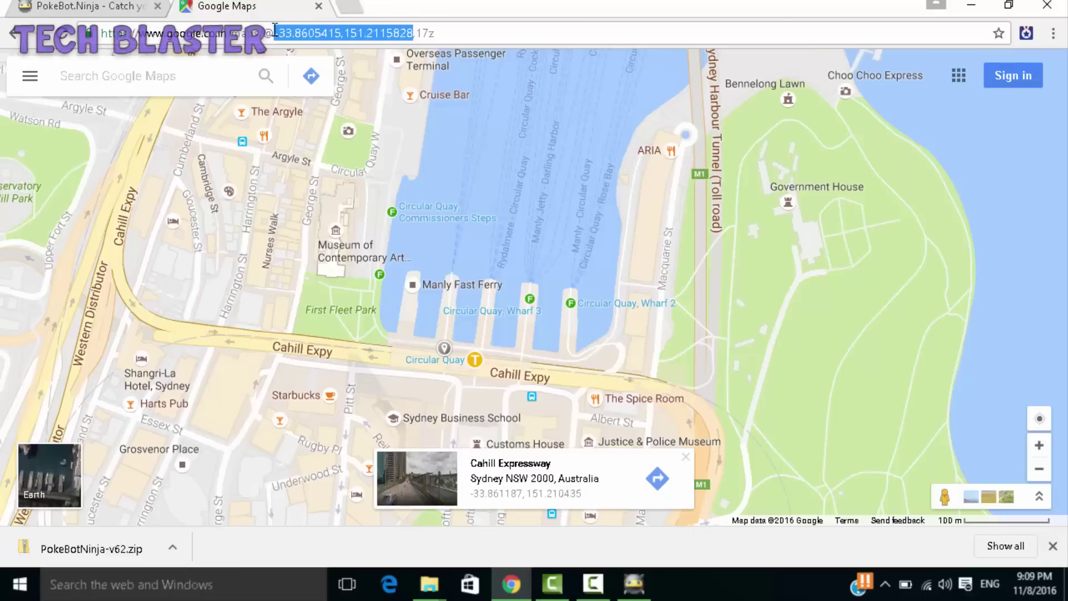
{"action": "right_click", "coordinate": [295, 38]}
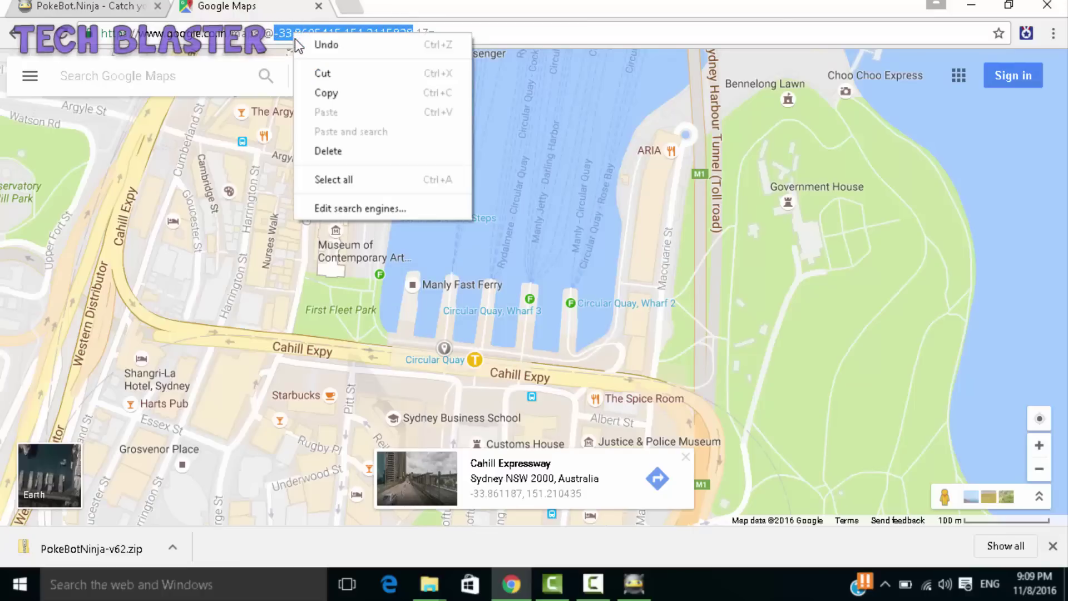
{"action": "left_click", "coordinate": [328, 94]}
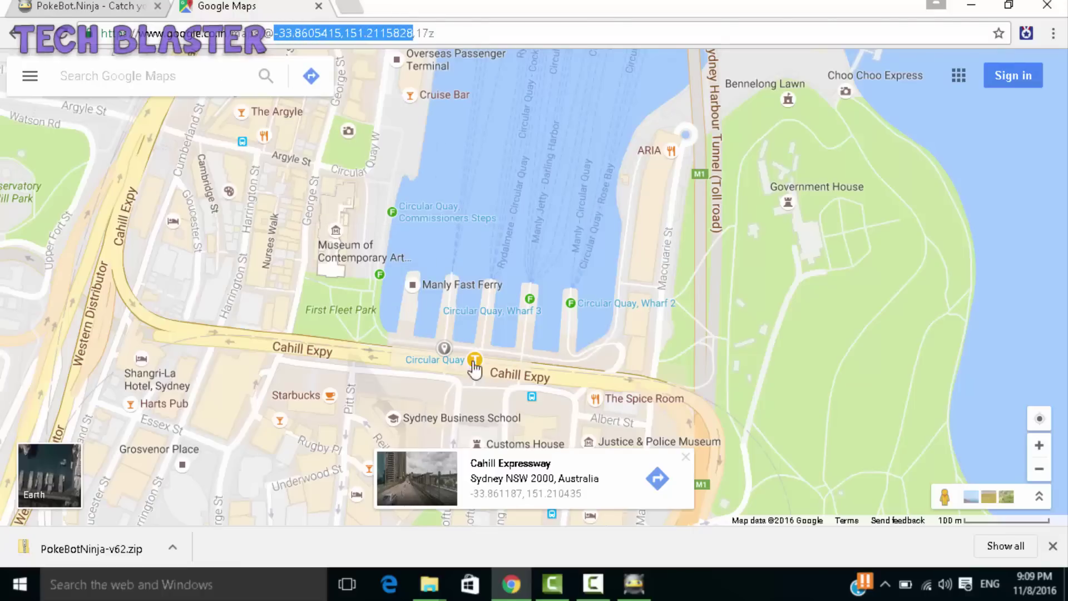
{"action": "left_click", "coordinate": [635, 594]}
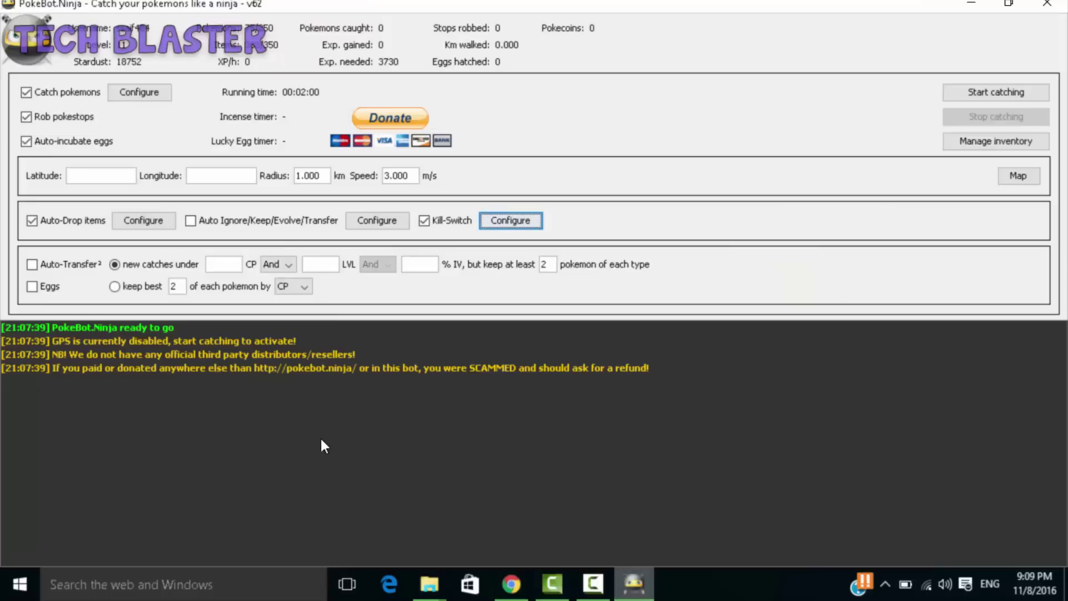
- Enter latitude -33.8605415 and longitude 151.2115828, then start catching
{"action": "left_click", "coordinate": [107, 176]}
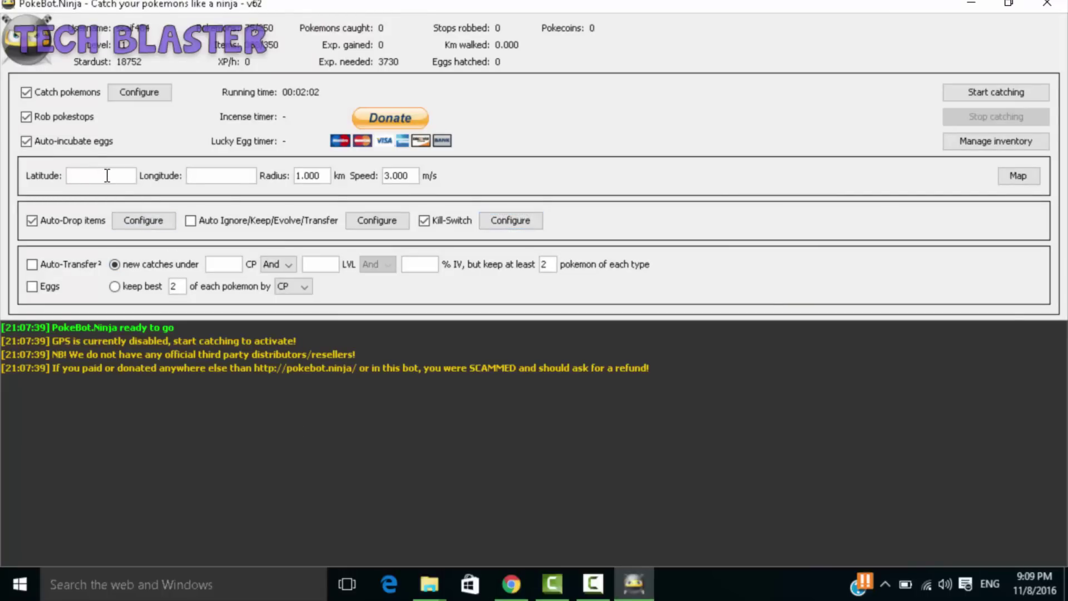
{"action": "key", "text": "ctrl+v"}
{"action": "key", "text": "BackSpace"}
{"action": "key", "text": "BackSpace"}
{"action": "key", "text": "BackSpace"}
{"action": "key", "text": "BackSpace"}
{"action": "key", "text": "BackSpace"}
{"action": "key", "text": "BackSpace"}
{"action": "key", "text": "BackSpace"}
{"action": "key", "text": "BackSpace"}
{"action": "key", "text": "BackSpace"}
{"action": "key", "text": "BackSpace"}
{"action": "key", "text": "BackSpace"}
{"action": "key", "text": "BackSpace"}
{"action": "left_click", "coordinate": [201, 179]}
{"action": "key", "text": "ctrl+v"}
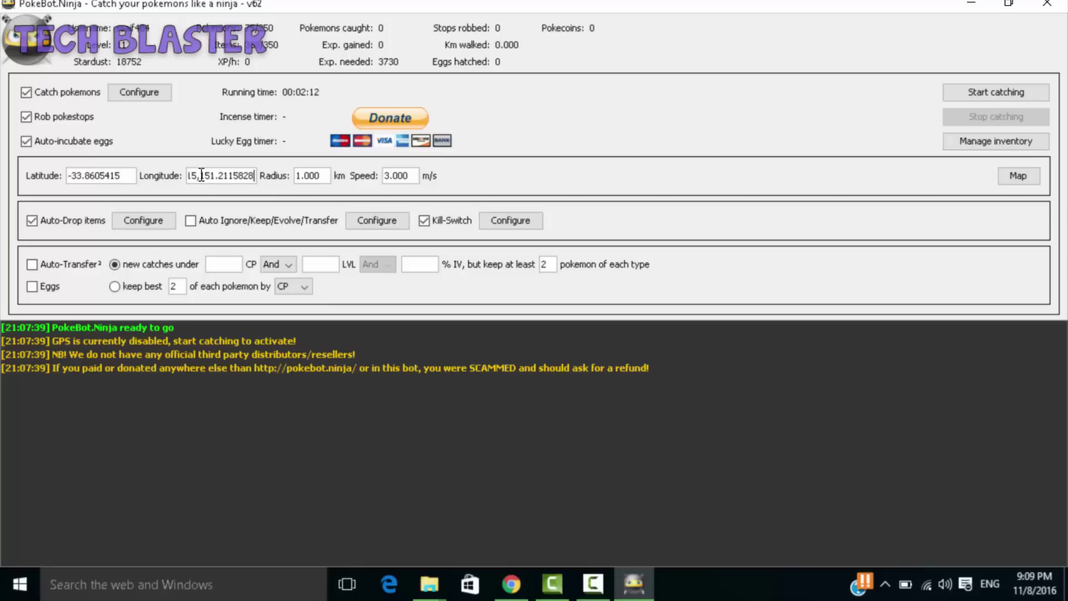
{"action": "left_click", "coordinate": [200, 176]}
{"action": "key", "text": "BackSpace"}
{"action": "key", "text": "BackSpace"}
{"action": "key", "text": "BackSpace"}
{"action": "key", "text": "BackSpace"}
{"action": "key", "text": "BackSpace"}
{"action": "key", "text": "BackSpace"}
{"action": "key", "text": "BackSpace"}
{"action": "key", "text": "BackSpace"}
{"action": "key", "text": "BackSpace"}
{"action": "key", "text": "BackSpace"}
{"action": "key", "text": "BackSpace"}
{"action": "key", "text": "BackSpace"}
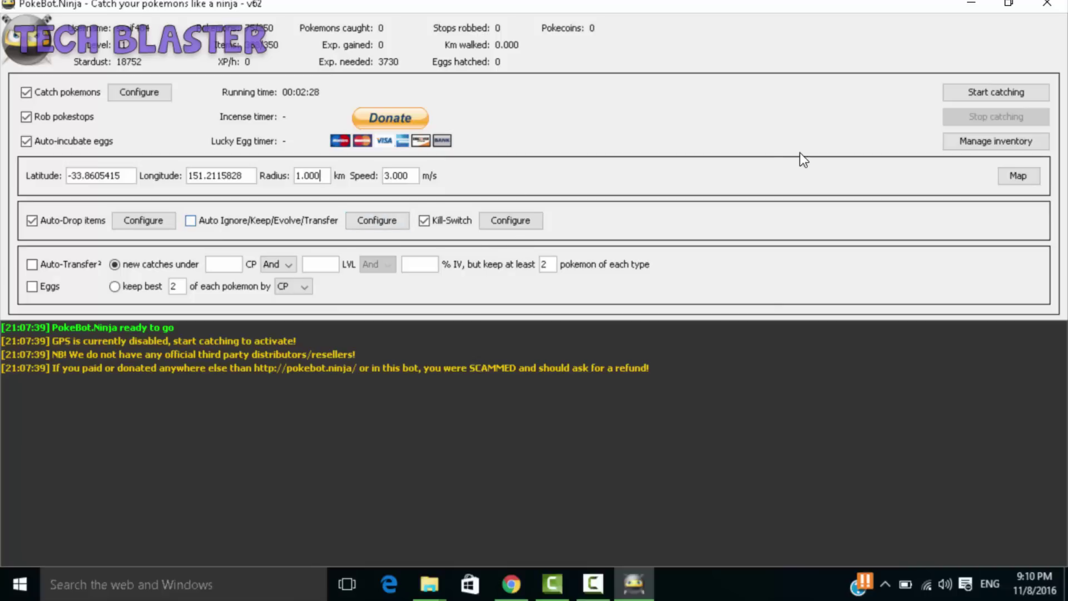
{"action": "left_click", "coordinate": [989, 95]}
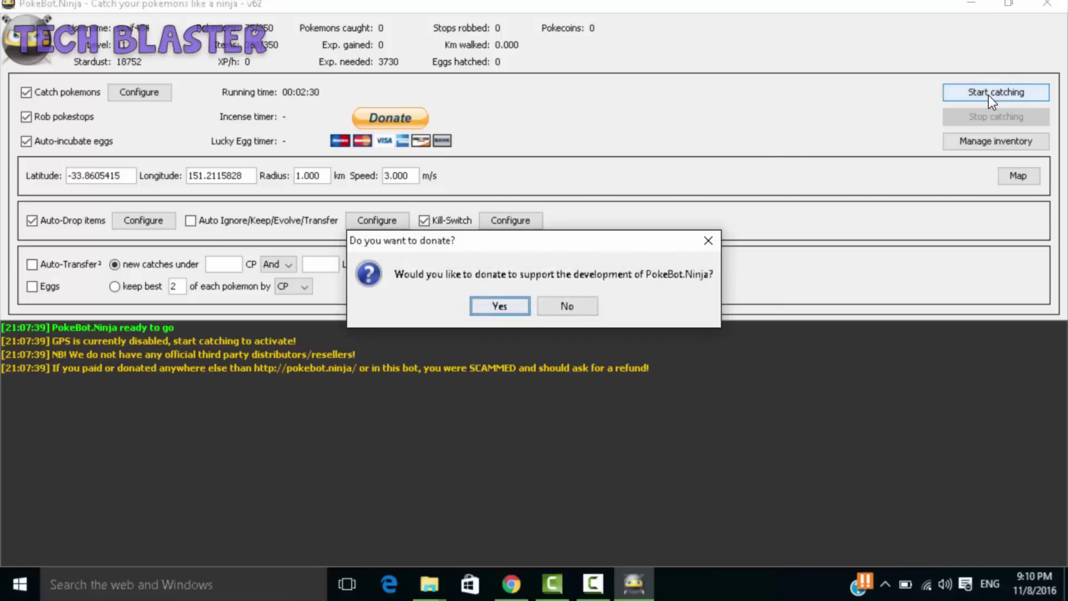